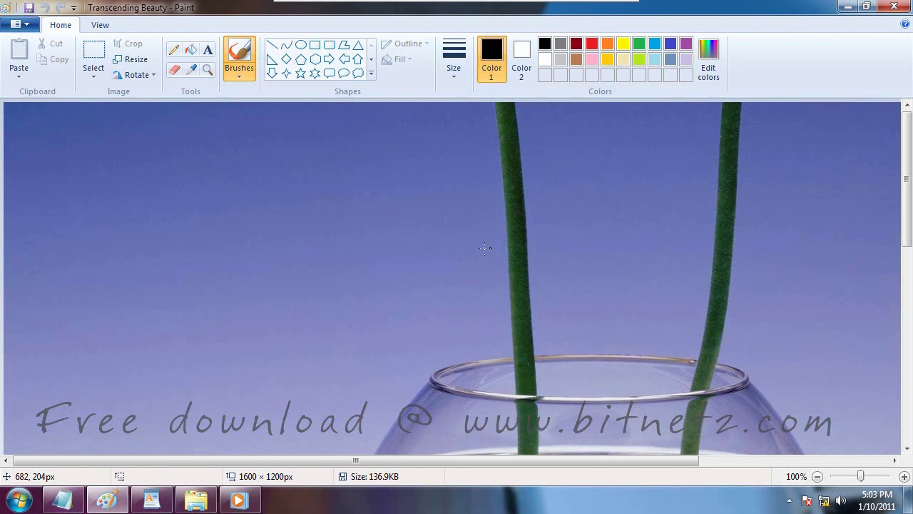
Examine WordPad's program options and recent documents from the Start menu, and its jump list on the taskbar
click(29, 506)
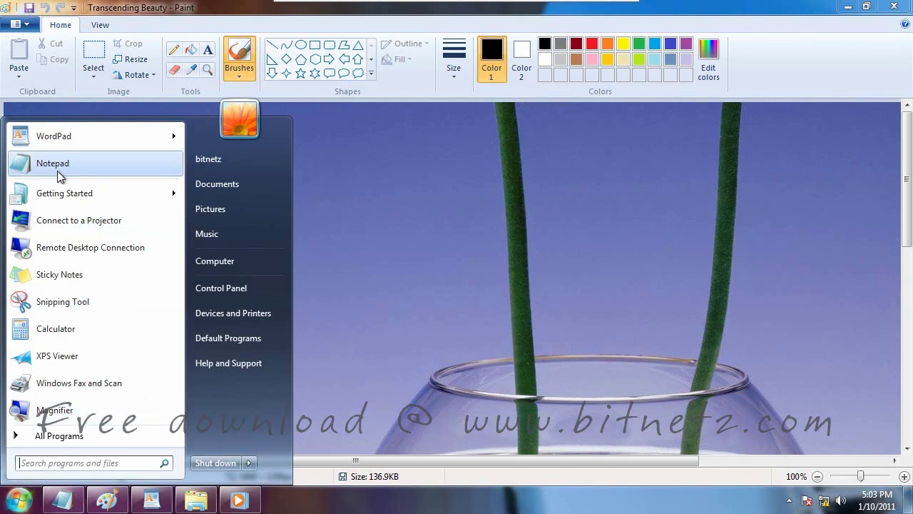
right_click(44, 136)
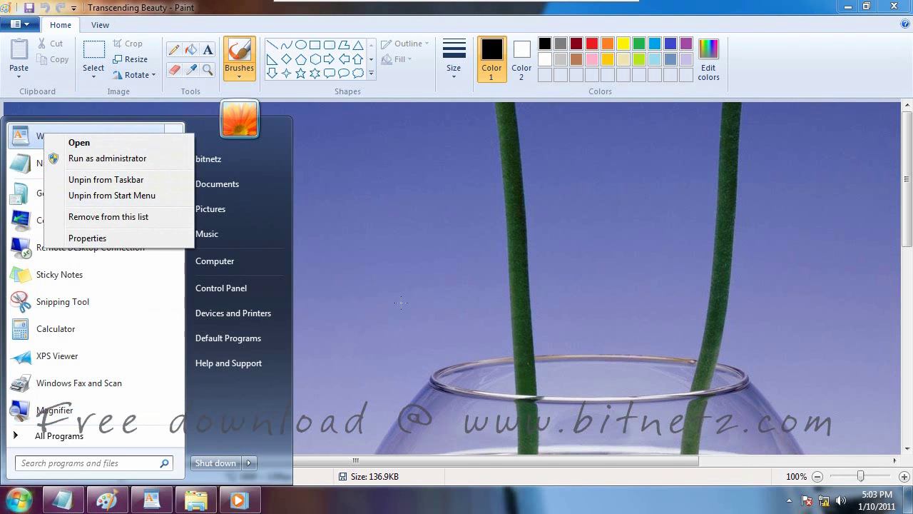
click(434, 301)
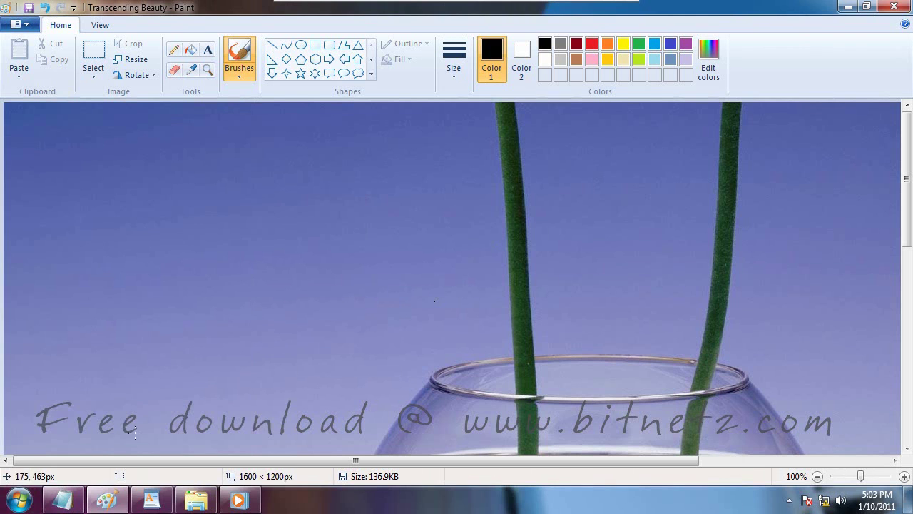
key(super)
click(174, 137)
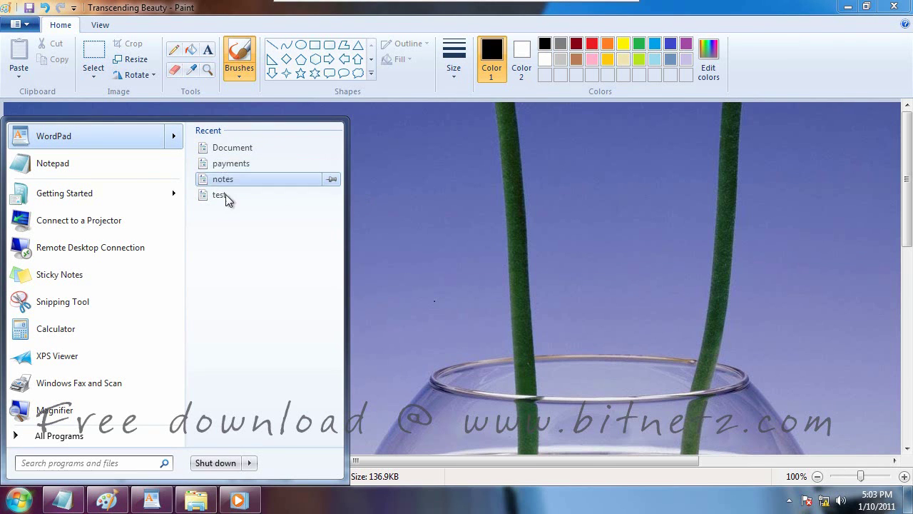
right_click(150, 504)
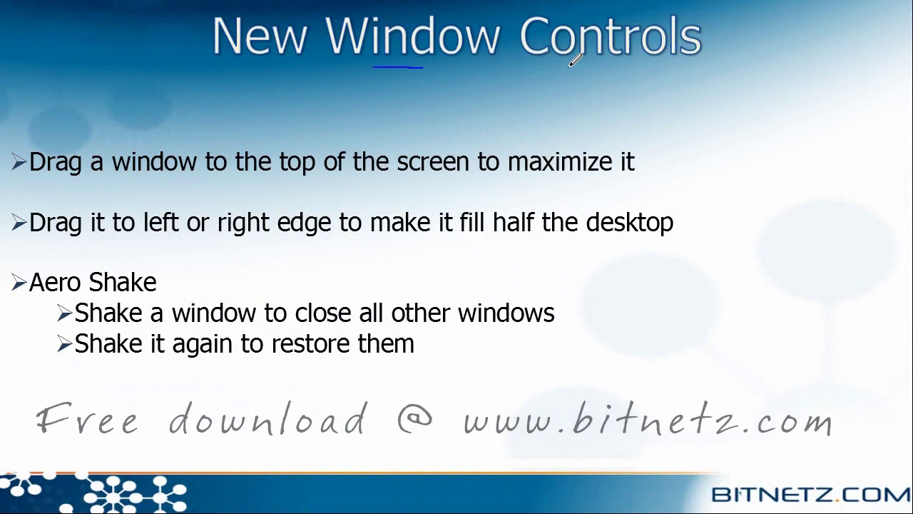
drag(570, 65, 648, 64)
mouse_move(676, 151)
mouse_down()
mouse_move(677, 96)
mouse_move(786, 96)
mouse_move(821, 147)
mouse_move(689, 148)
mouse_up()
mouse_move(792, 102)
mouse_down()
mouse_move(822, 98)
mouse_move(821, 89)
mouse_up()
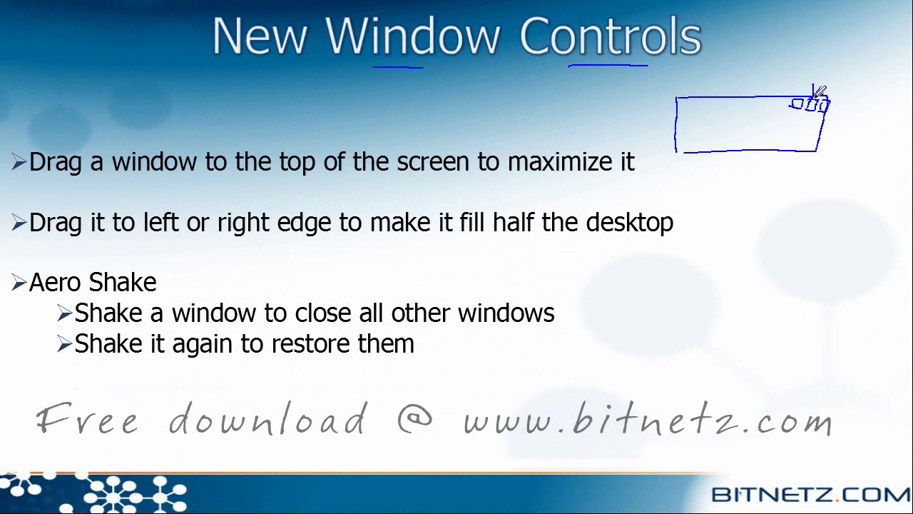
key(ctrl+z)
mouse_move(677, 111)
mouse_down()
mouse_move(754, 112)
mouse_move(762, 0)
mouse_up()
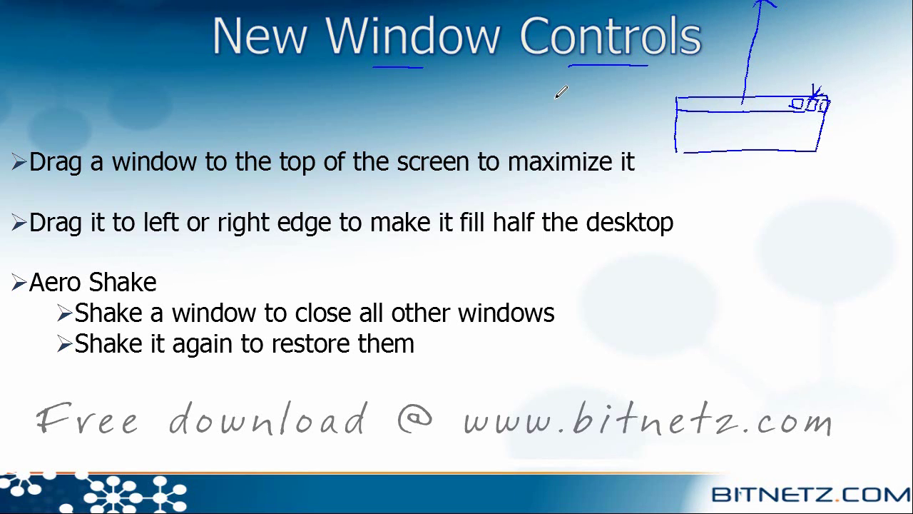
mouse_move(717, 1)
mouse_down()
mouse_move(717, 37)
mouse_move(726, 27)
mouse_up()
drag(39, 298, 154, 289)
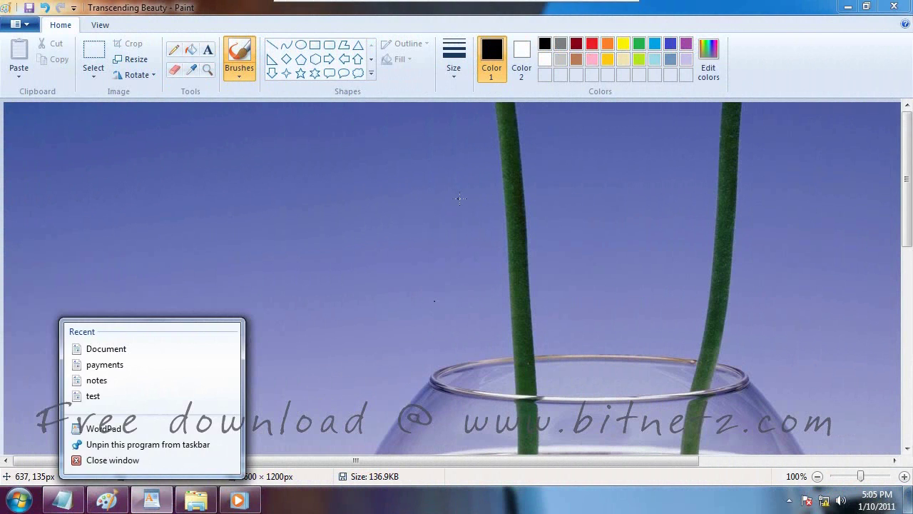
Restore and maximize the Paint window with its window controls, and repeat by moving it off and back to the screen's top edge
click(427, 132)
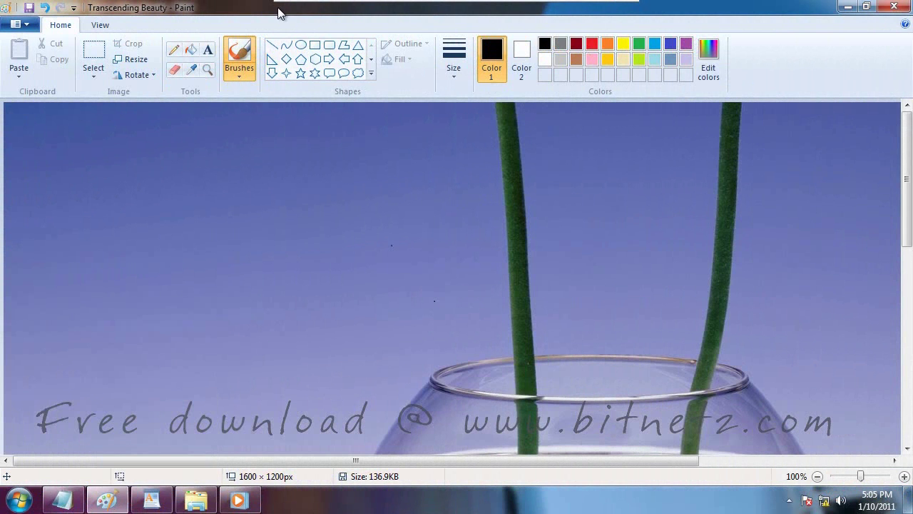
click(866, 8)
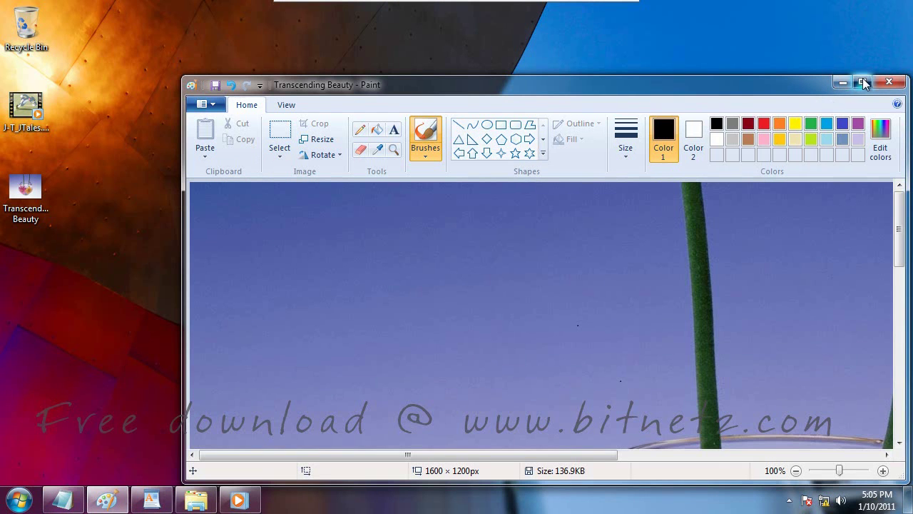
click(862, 82)
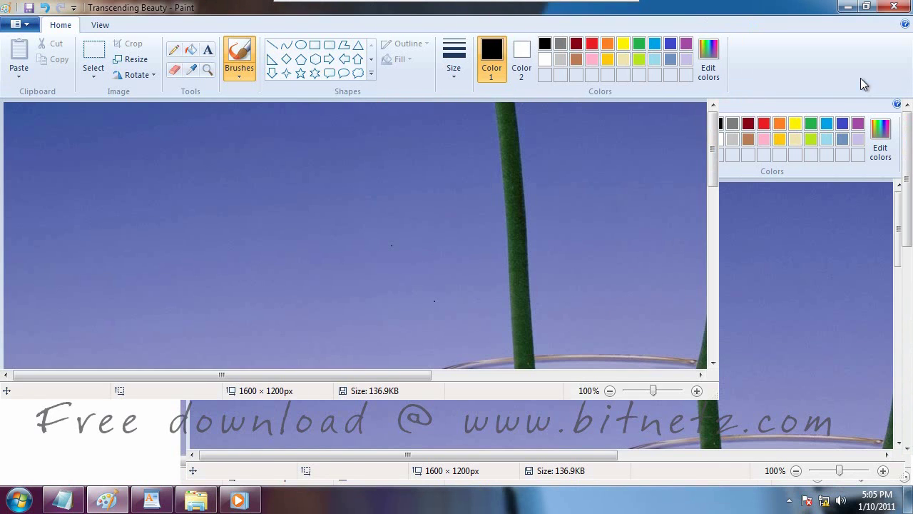
drag(689, 8, 693, 108)
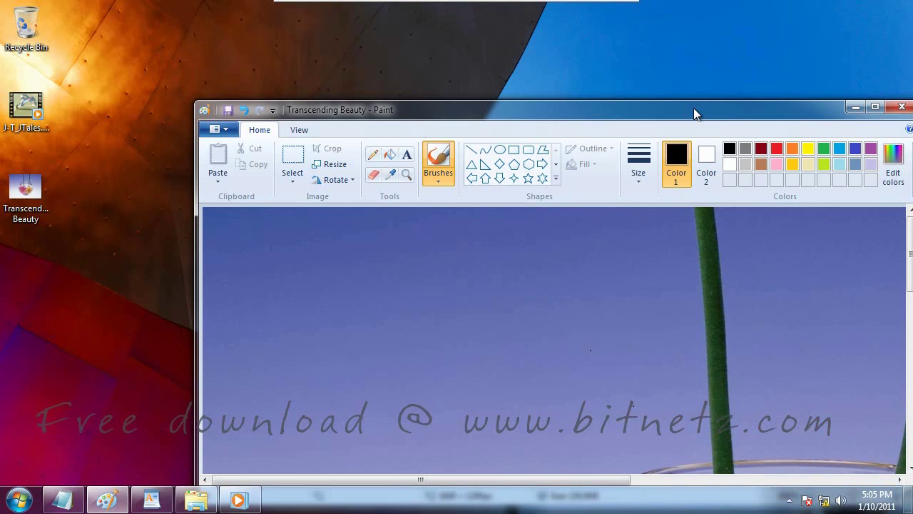
drag(693, 107, 700, 5)
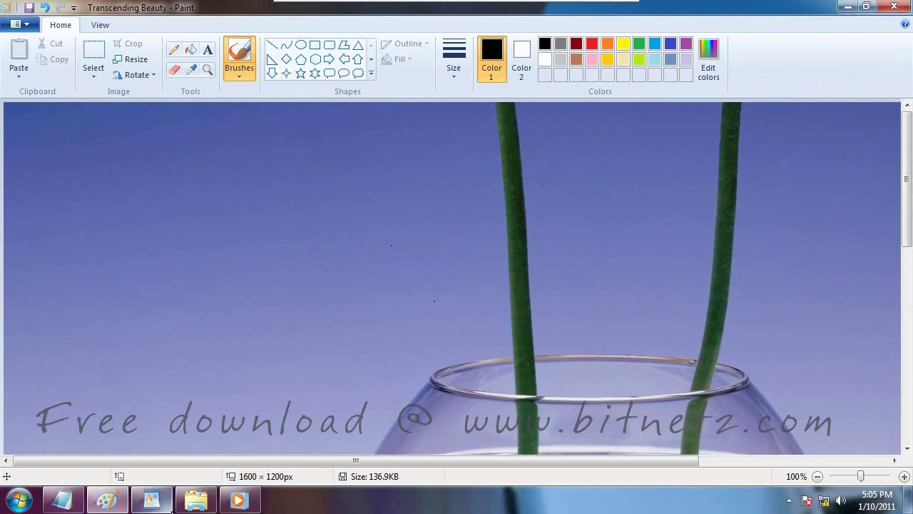
Switch to Notepad, maximize its window, and pull it back down to a floating window in the lower part of the desktop
click(62, 500)
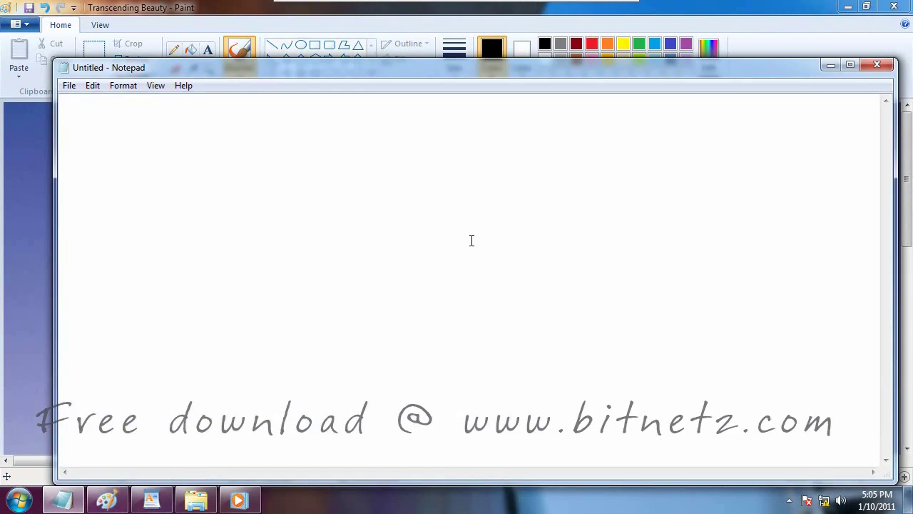
drag(481, 70, 638, 53)
double_click(761, 52)
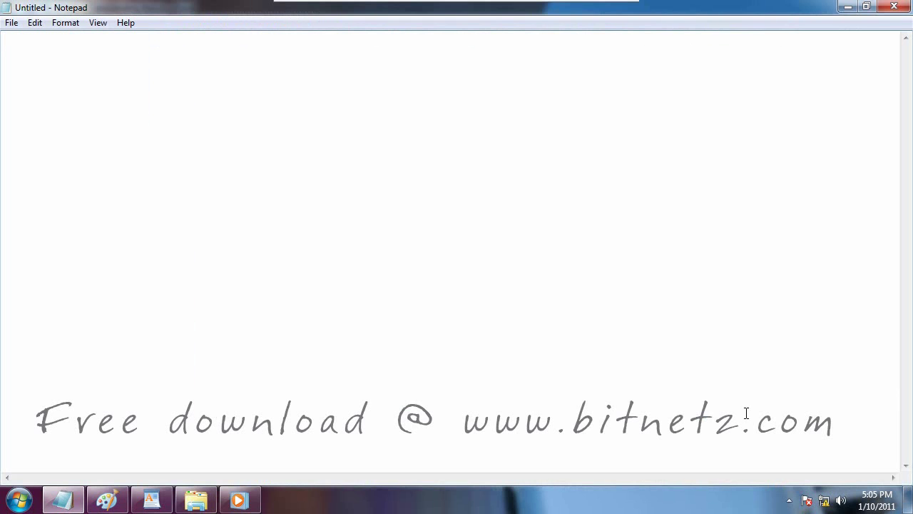
drag(761, 8, 687, 287)
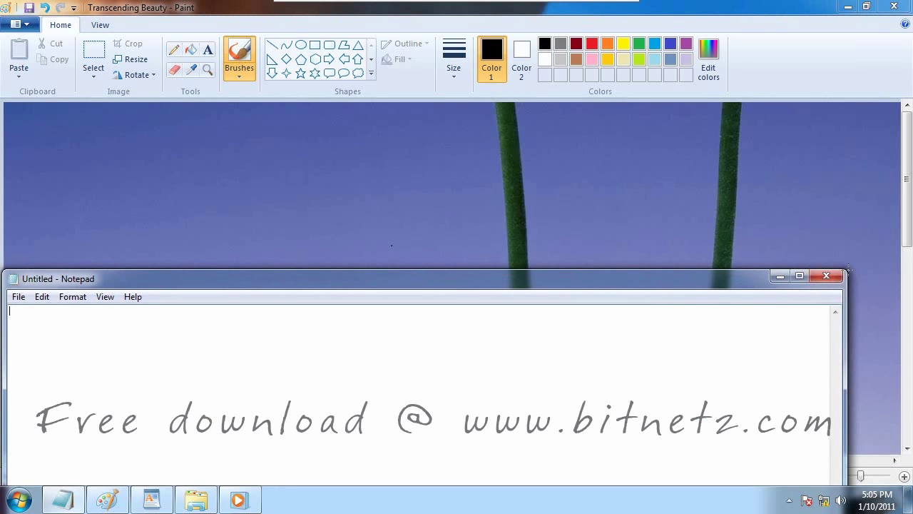
Minimize the Paint window and move the floating Notepad window higher on the desktop
click(828, 275)
click(847, 6)
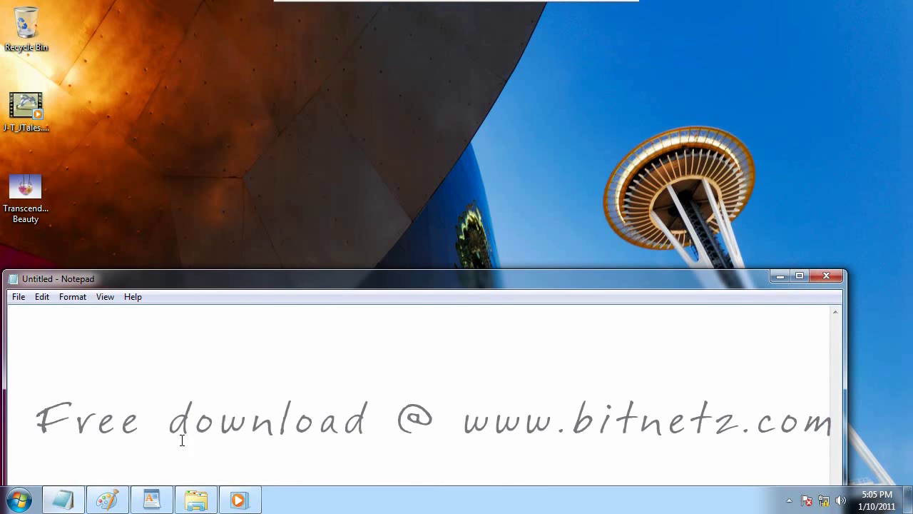
drag(304, 273, 294, 118)
Switch to WordPad, restore its maximized window to floating size, and move it to the right side of the desktop
click(152, 498)
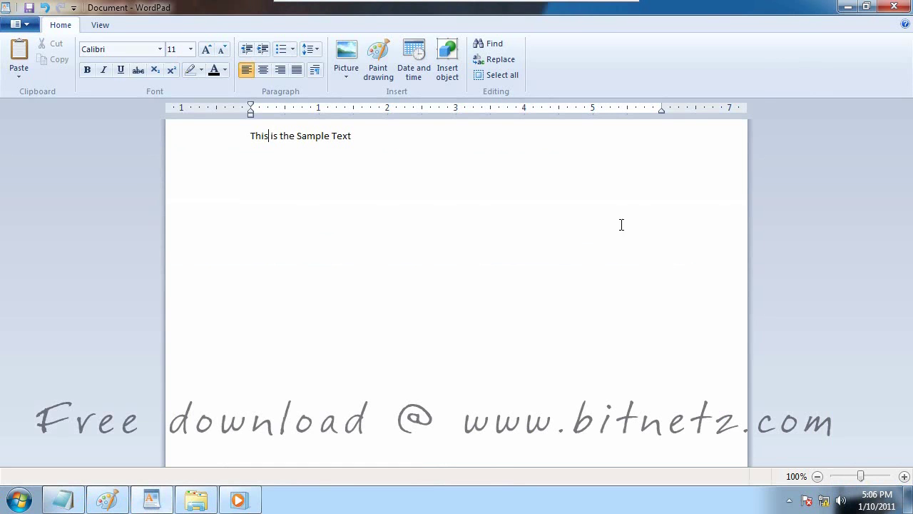
click(865, 7)
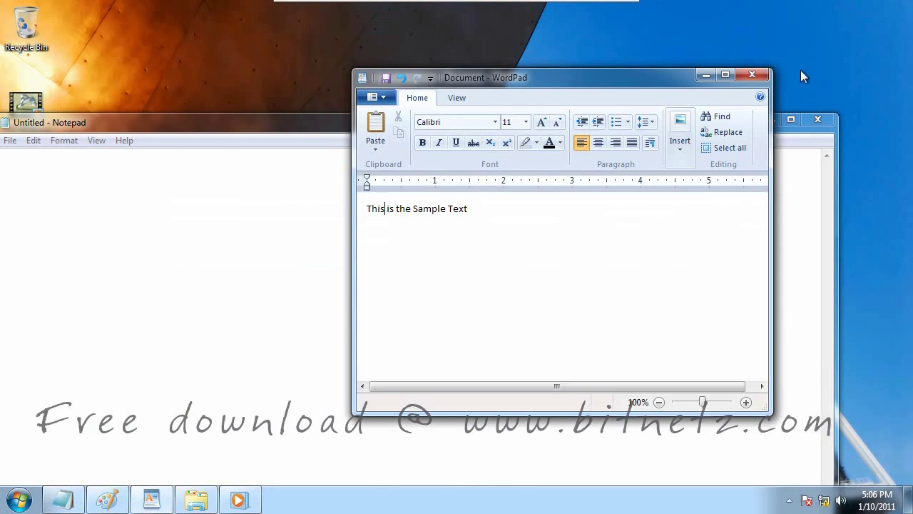
drag(621, 82, 739, 66)
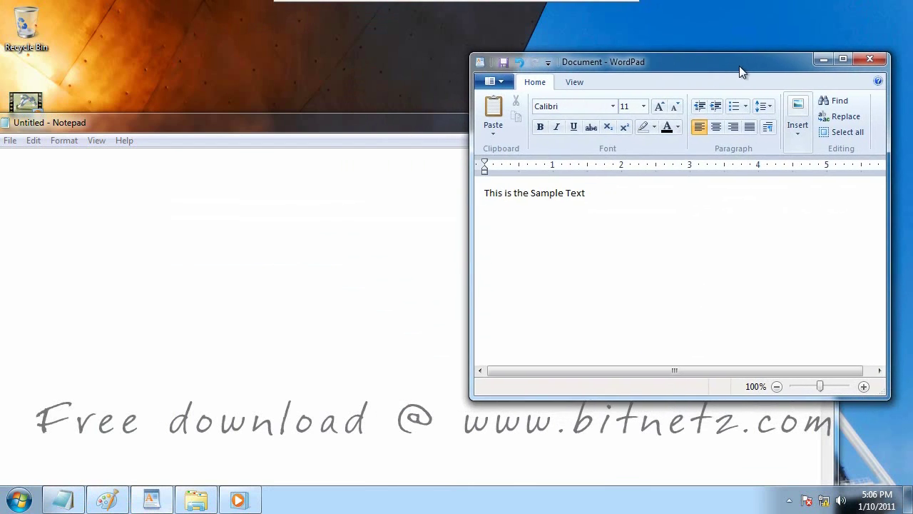
Narrow the Notepad window to about half the screen width and place it beside the WordPad window
click(391, 140)
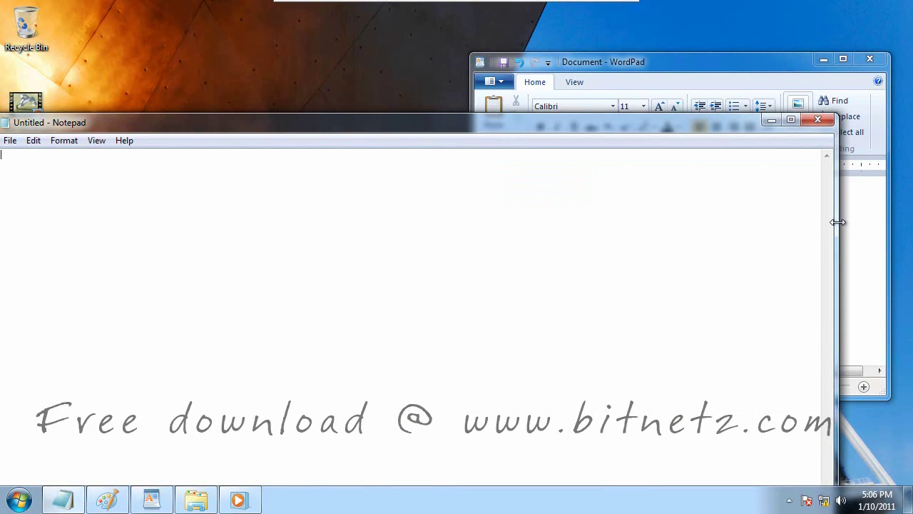
drag(837, 222, 430, 216)
drag(267, 131, 294, 97)
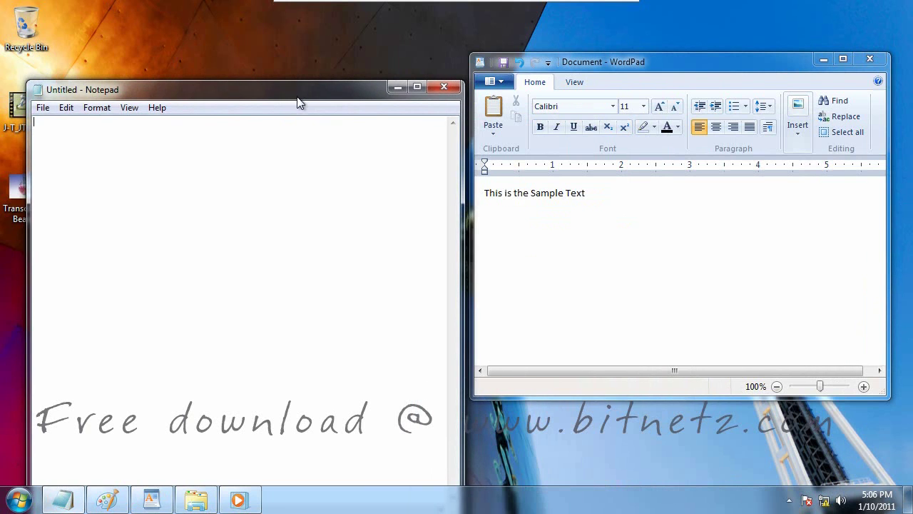
click(521, 205)
click(84, 149)
Snap the WordPad window to the right half of the desktop and the Notepad window to the left half
drag(625, 62, 434, 119)
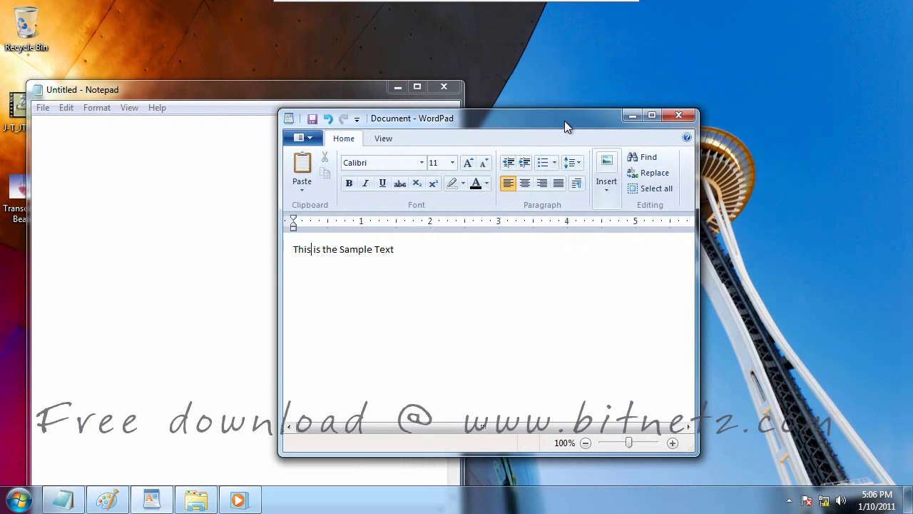
drag(564, 120, 911, 182)
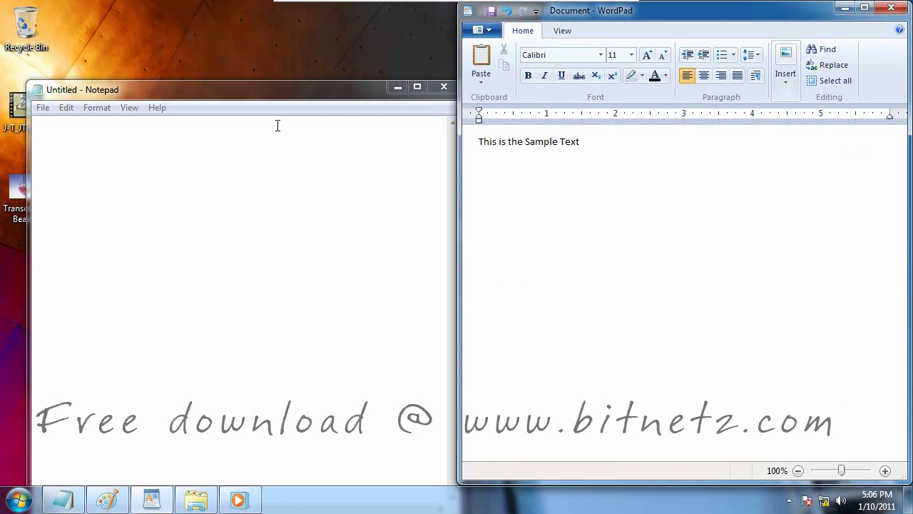
click(171, 96)
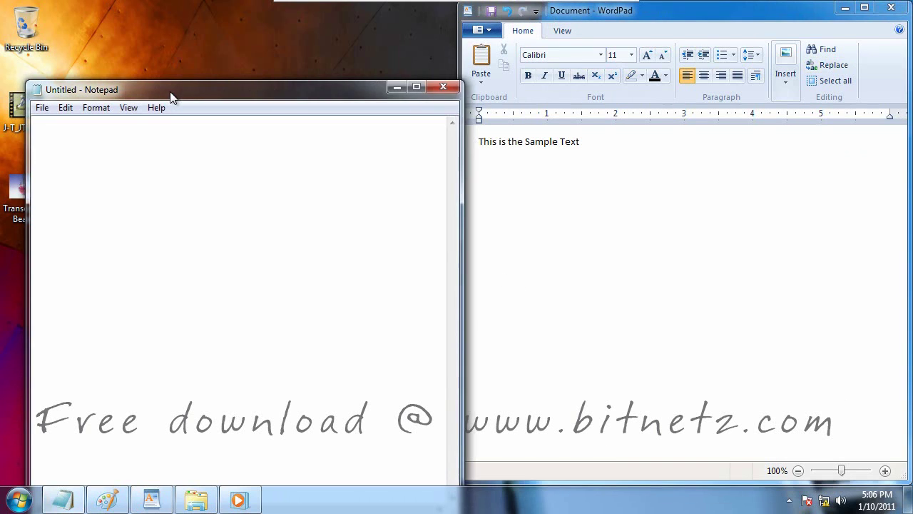
drag(173, 94, 1, 118)
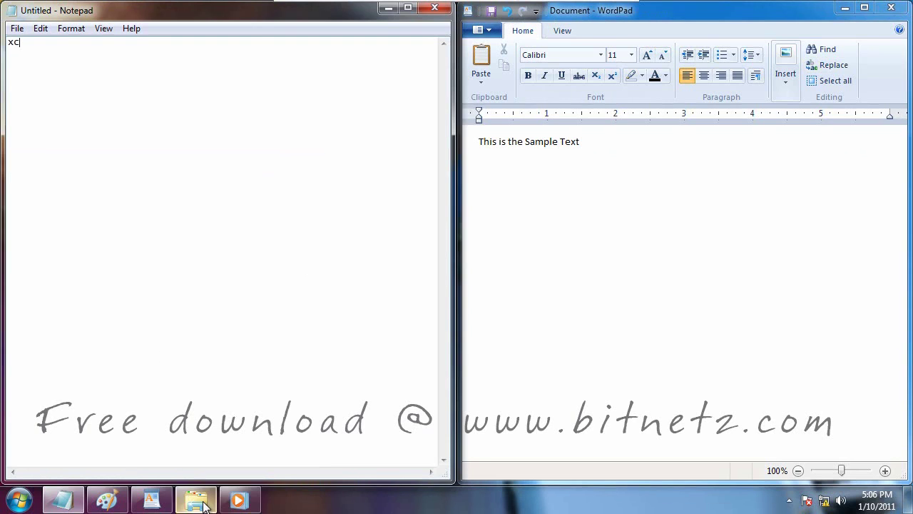
Switch to Windows Media Player, bring its video to a floating window, and snap it to the right half of the desktop
click(239, 499)
double_click(602, 79)
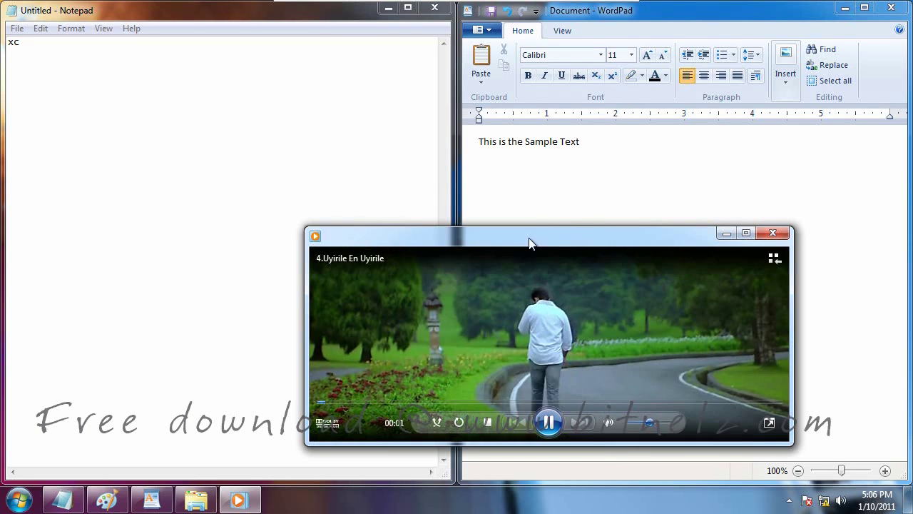
drag(510, 239, 912, 163)
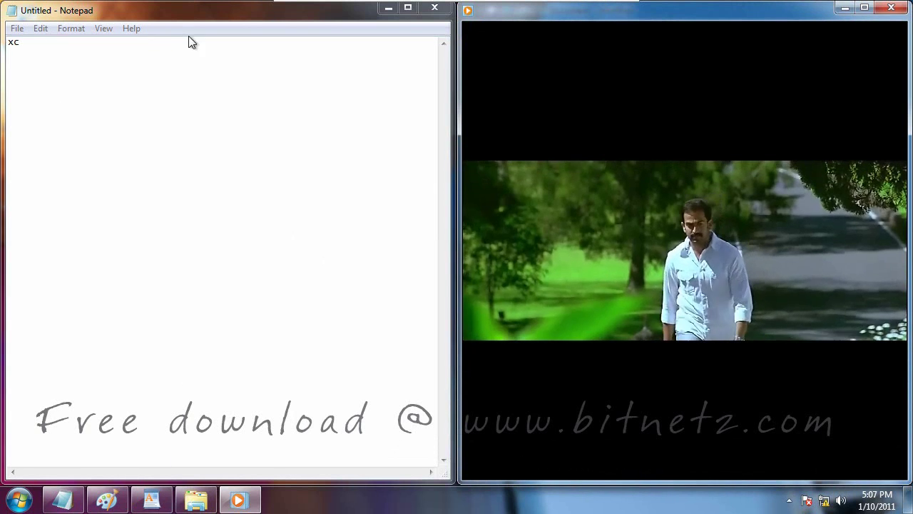
Bring Paint, WordPad and Notepad to the front in turn, and detach Notepad from the left half as a floating window
click(106, 503)
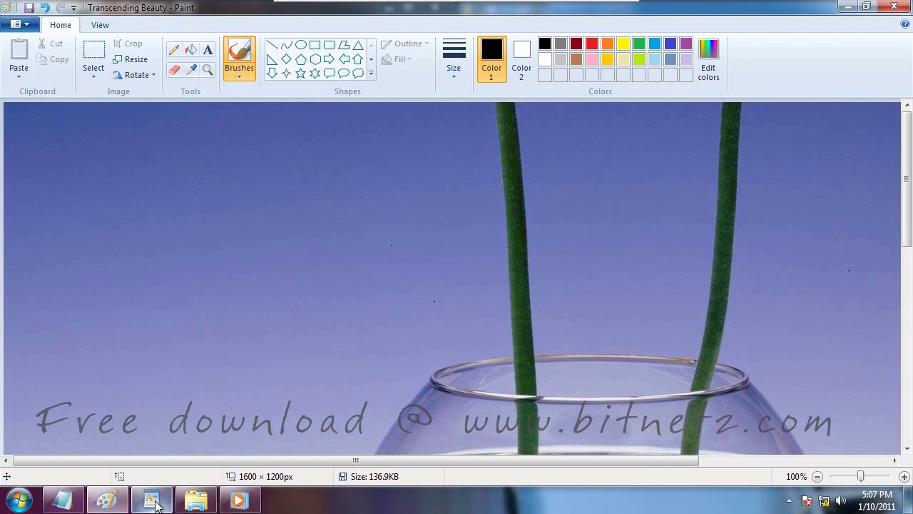
click(151, 503)
click(63, 503)
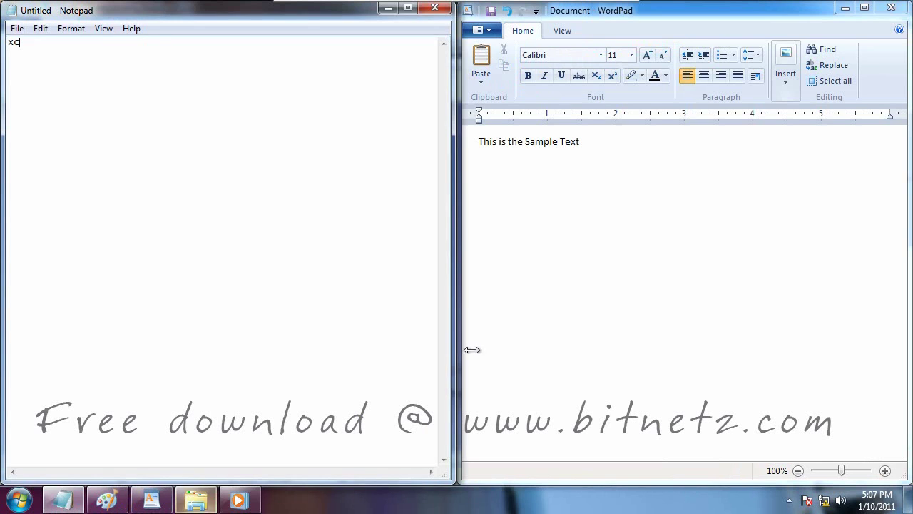
drag(256, 14, 306, 105)
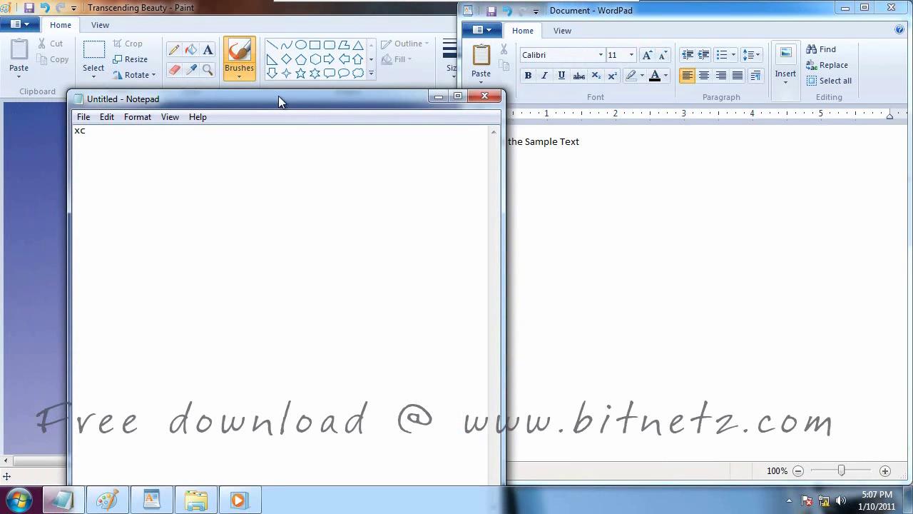
Use Aero Shake on the Notepad window to minimize all other windows, and restore them again
mouse_move(278, 95)
mouse_down()
mouse_move(320, 96)
mouse_move(389, 57)
mouse_move(422, 57)
mouse_up()
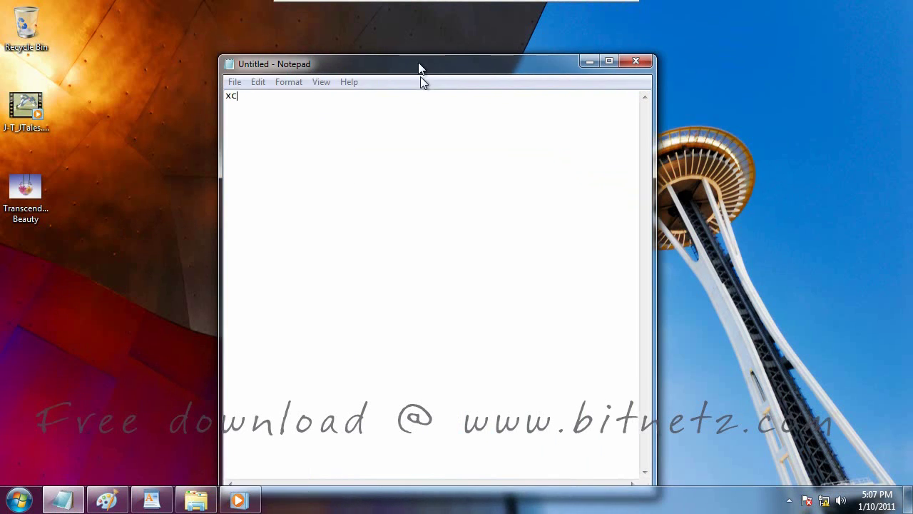
key(super+Home)
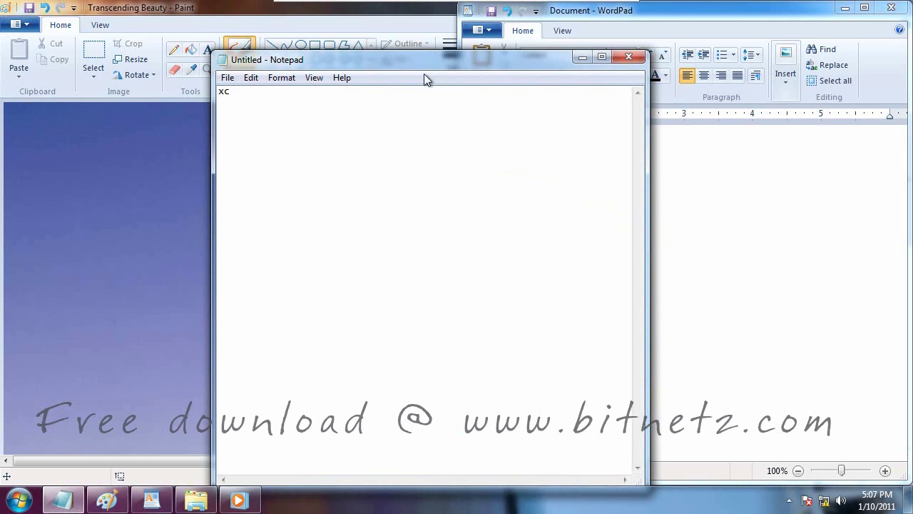
Move the Notepad window down and minimize the WordPad and Paint windows behind it
drag(391, 63, 393, 125)
click(844, 8)
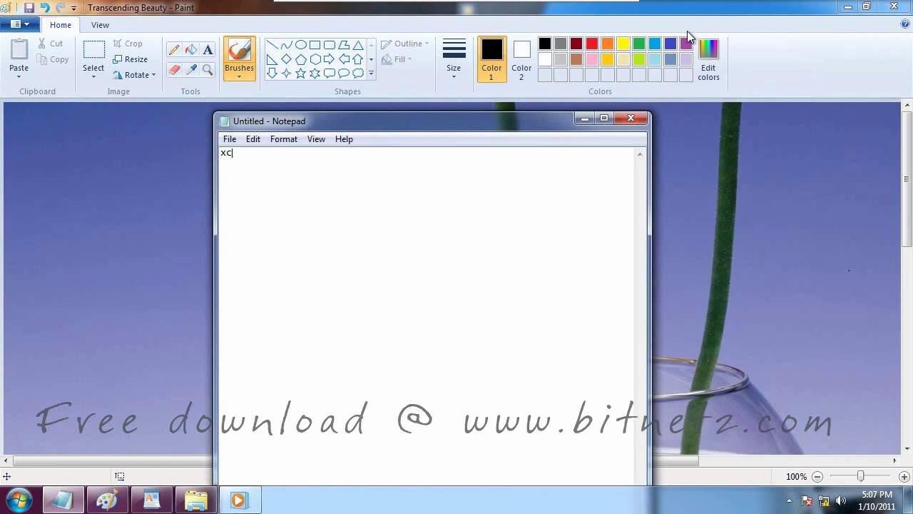
click(846, 8)
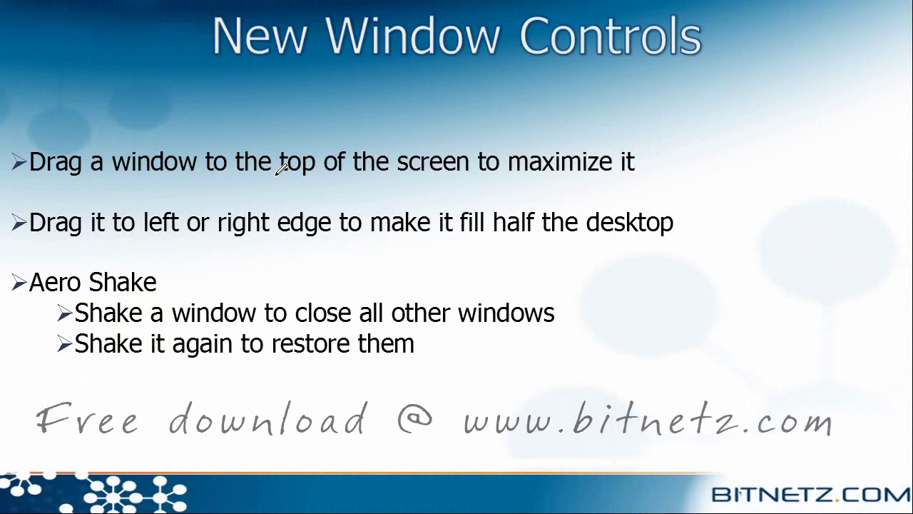
drag(123, 182, 178, 182)
drag(277, 181, 324, 182)
drag(27, 184, 75, 182)
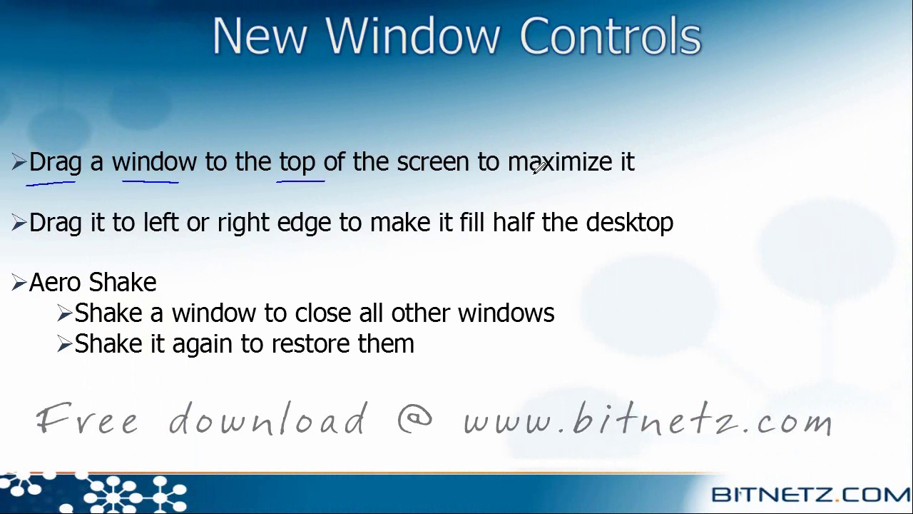
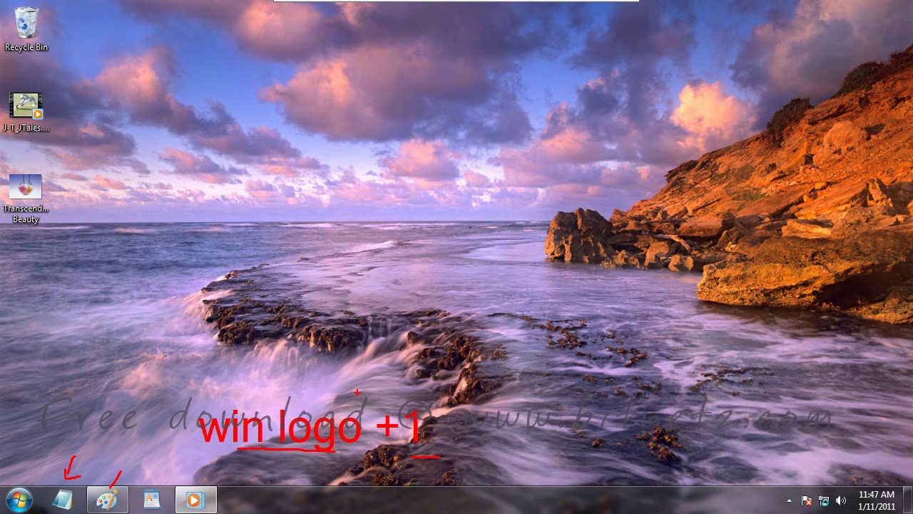
Bring up the first pinned taskbar program, Notepad, and the third one, WordPad, as floating windows
key(Escape)
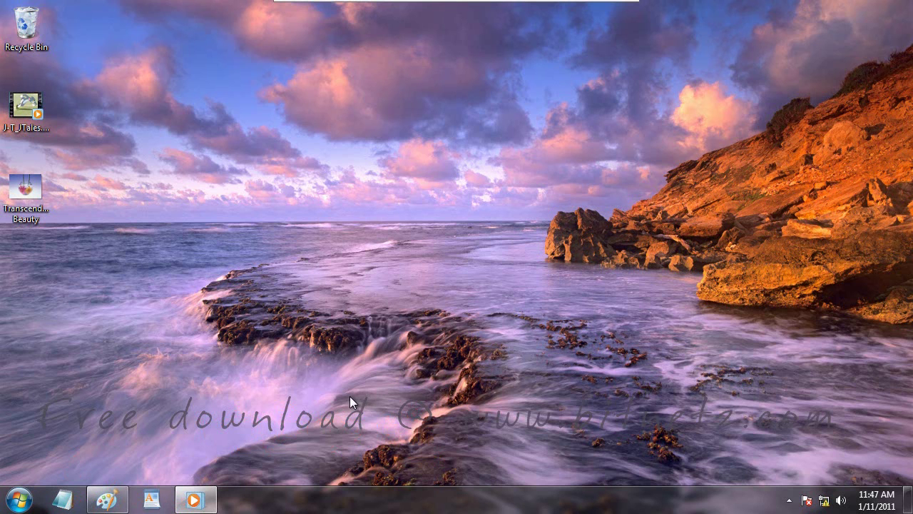
key(super+1)
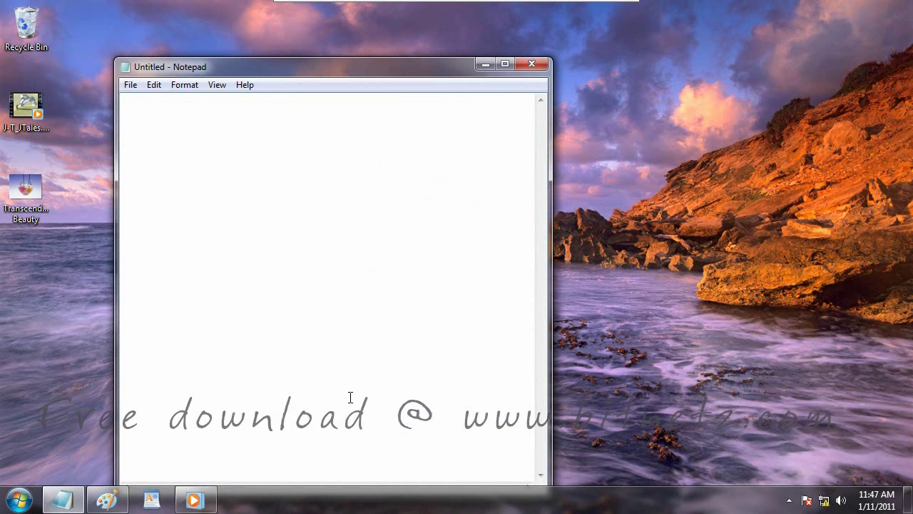
key(super+3)
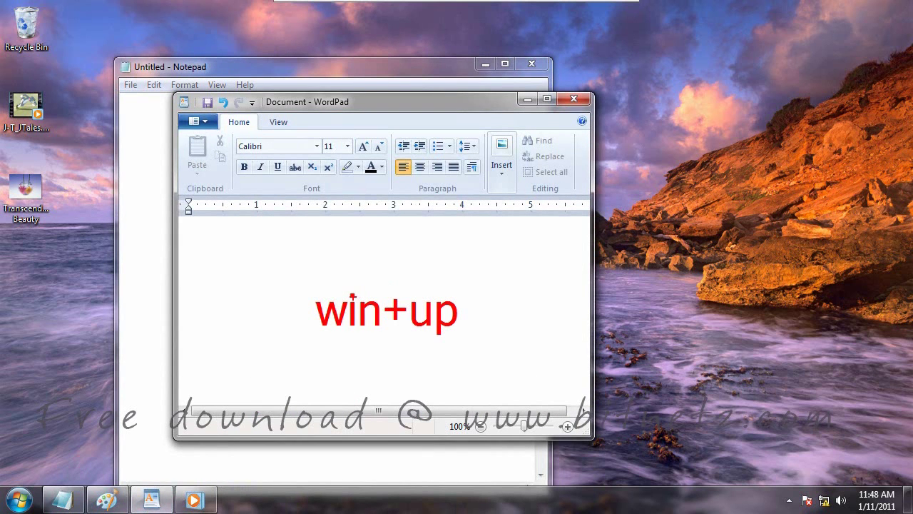
Maximize the WordPad window and restore it to a floating window
drag(350, 338, 395, 341)
key(Escape)
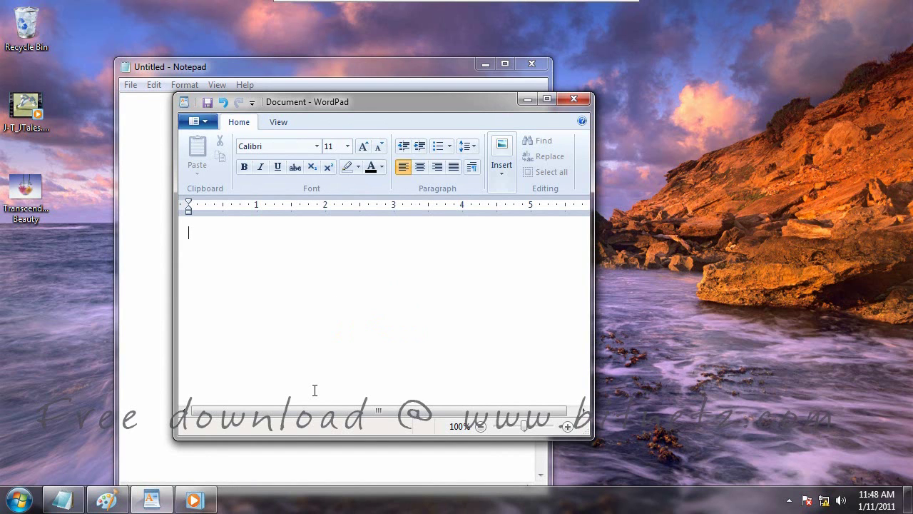
key(super+Up)
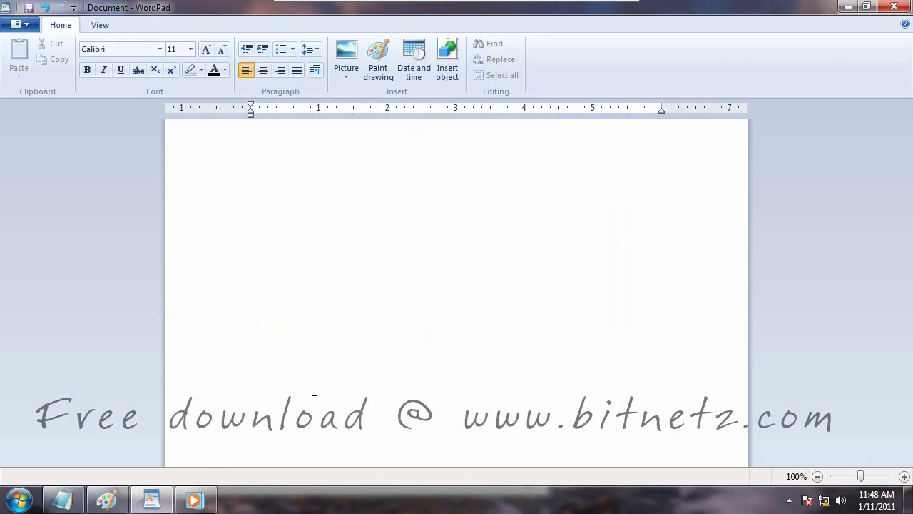
key(ctrl+2)
text(twin+down)
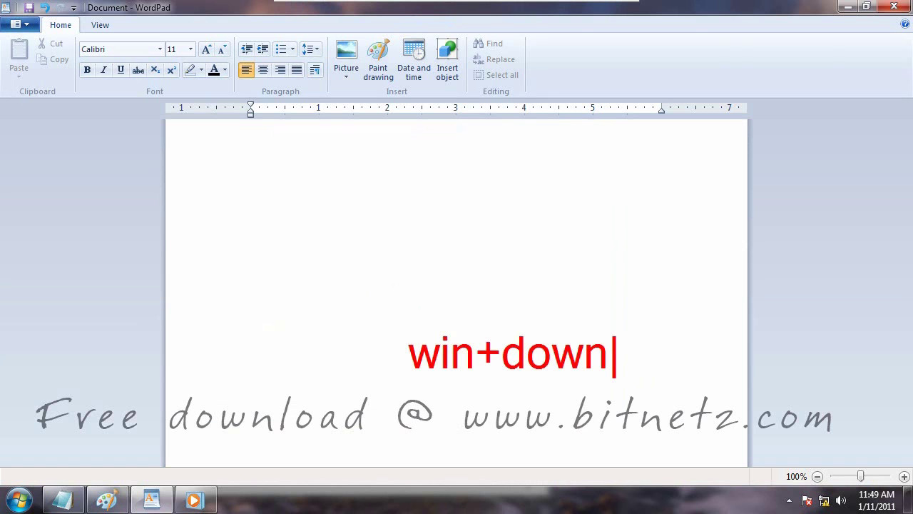
key(Escape)
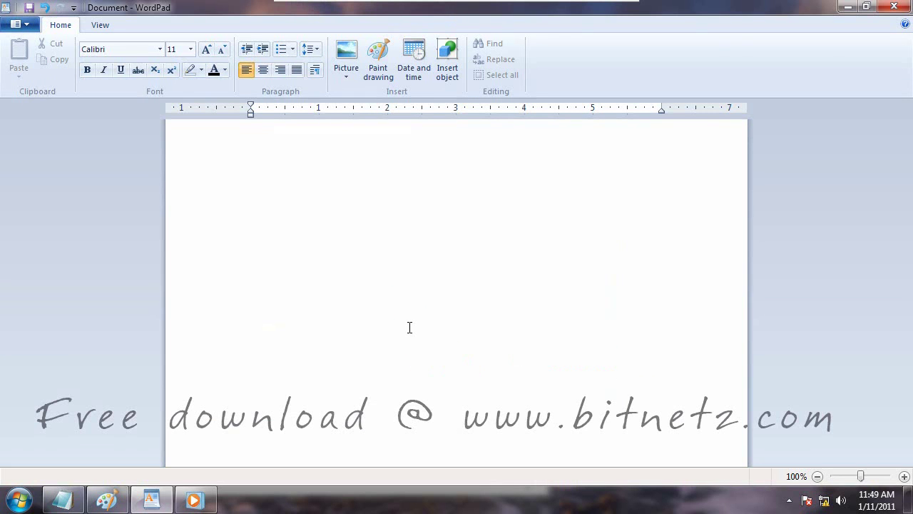
key(super+Down)
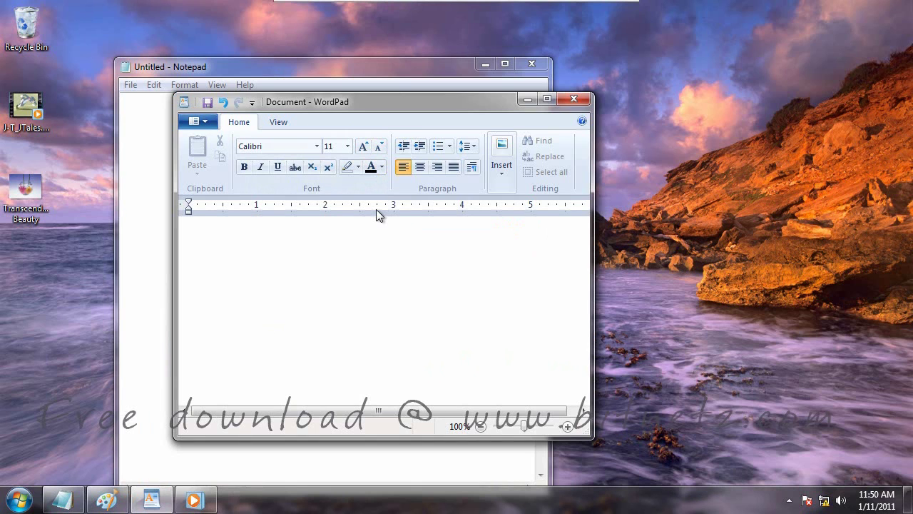
Snap the WordPad window to the right half of the desktop, float it again, snap it to the left half and release it
key(super+Right)
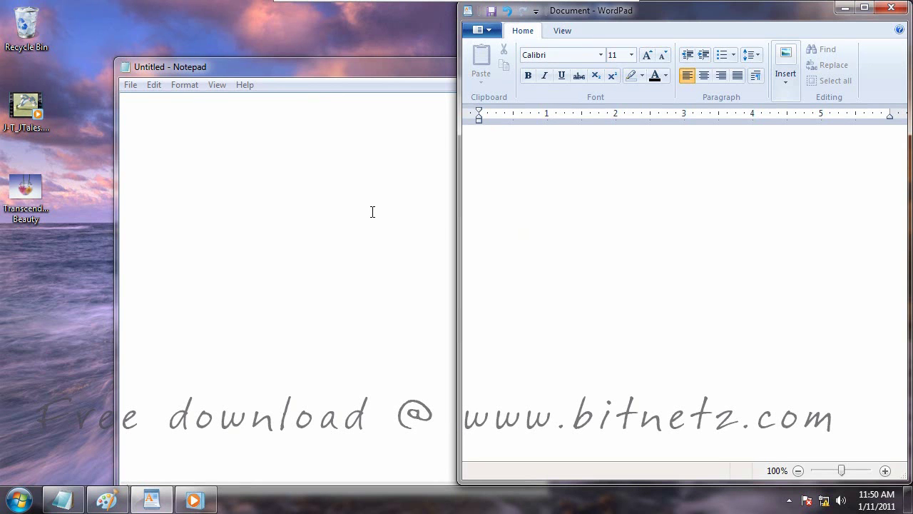
key(super+Left)
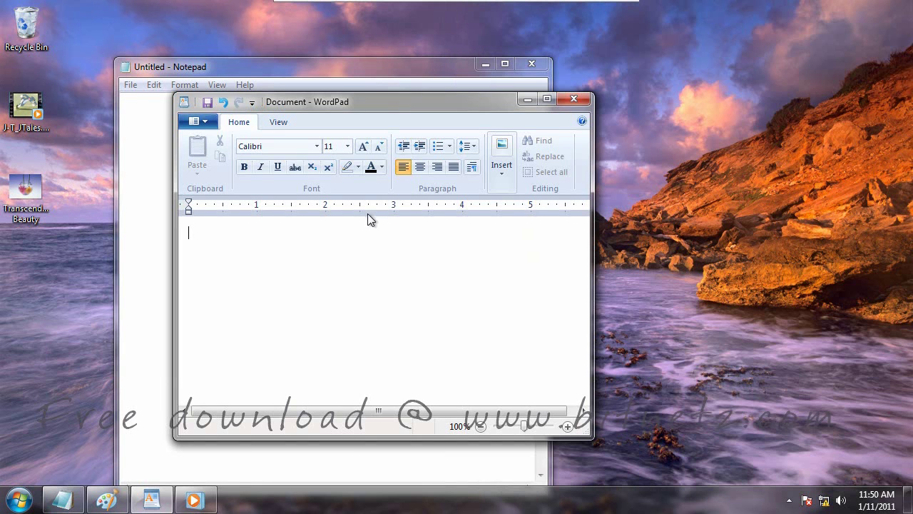
key(super+Left)
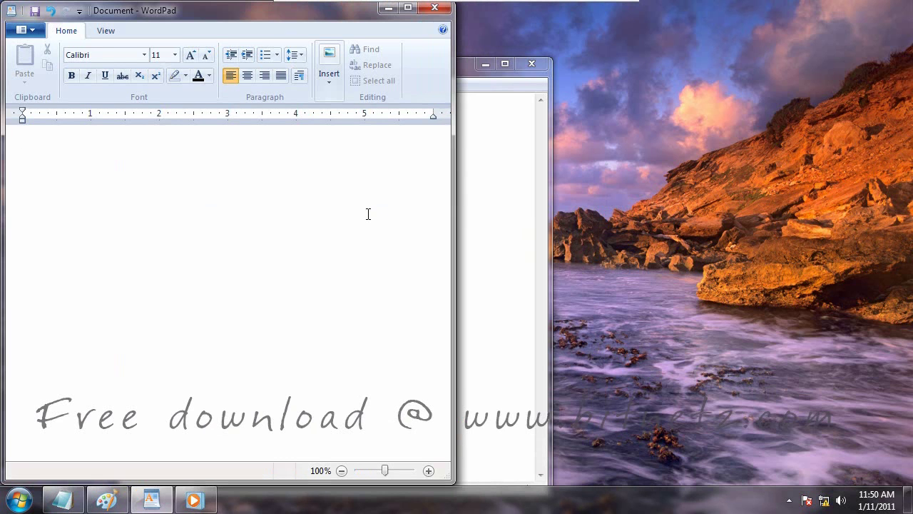
key(super+Right)
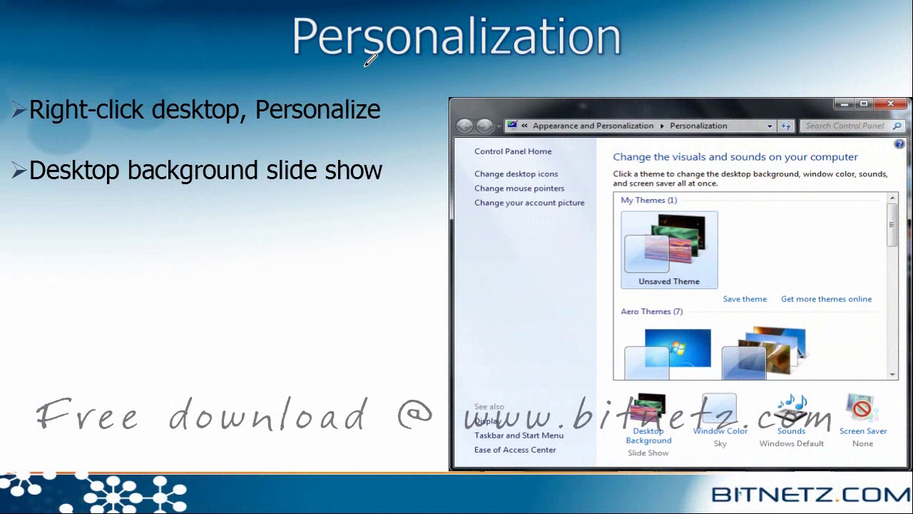
drag(360, 64, 541, 63)
drag(511, 182, 604, 181)
drag(480, 214, 587, 214)
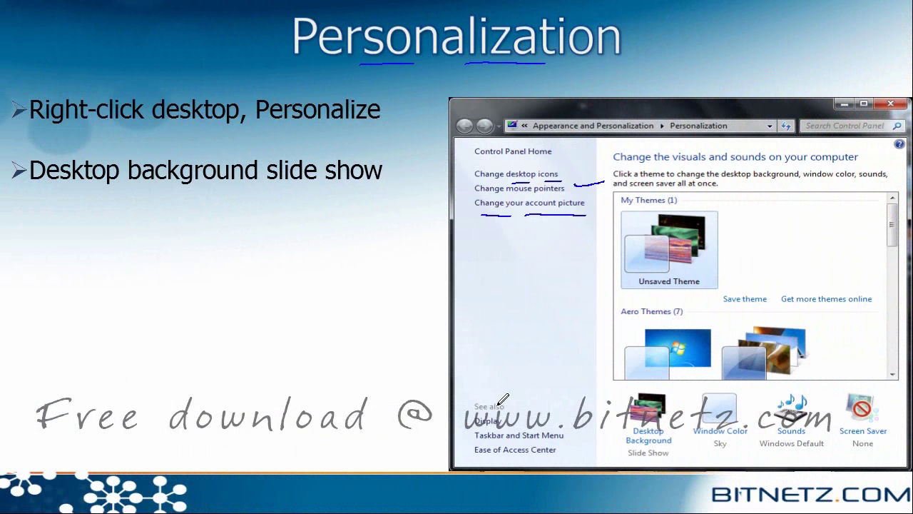
drag(507, 423, 550, 404)
drag(573, 432, 606, 420)
drag(629, 454, 671, 452)
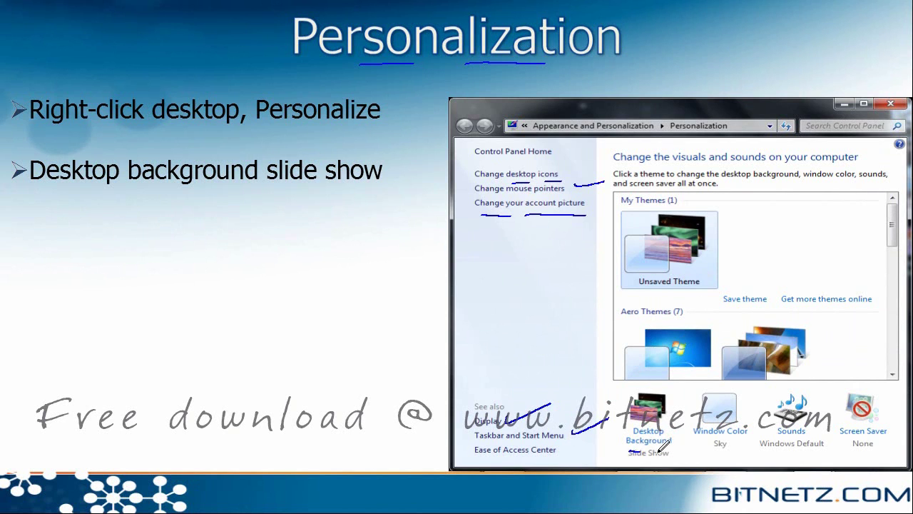
drag(631, 326, 687, 327)
drag(842, 437, 892, 442)
drag(776, 437, 810, 438)
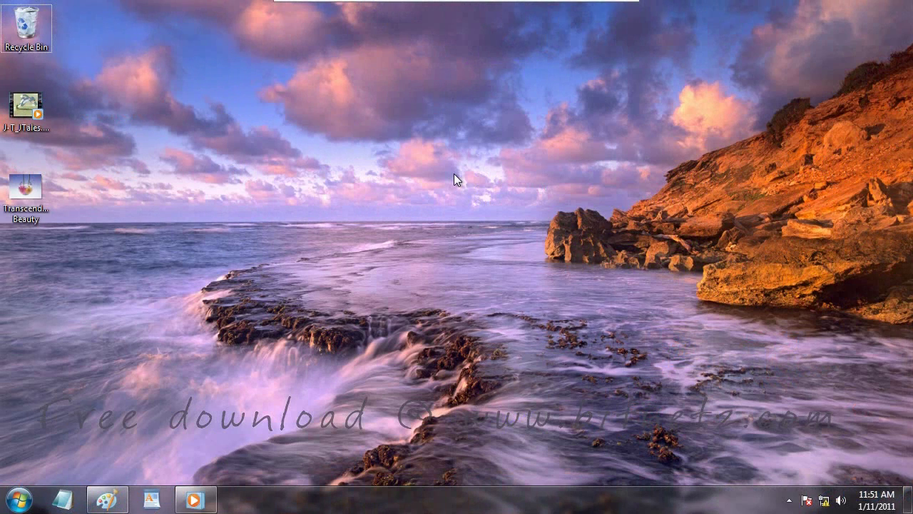
Open the desktop icon settings from the desktop's Personalization window and add the Computer and Network icons to the desktop
right_click(455, 176)
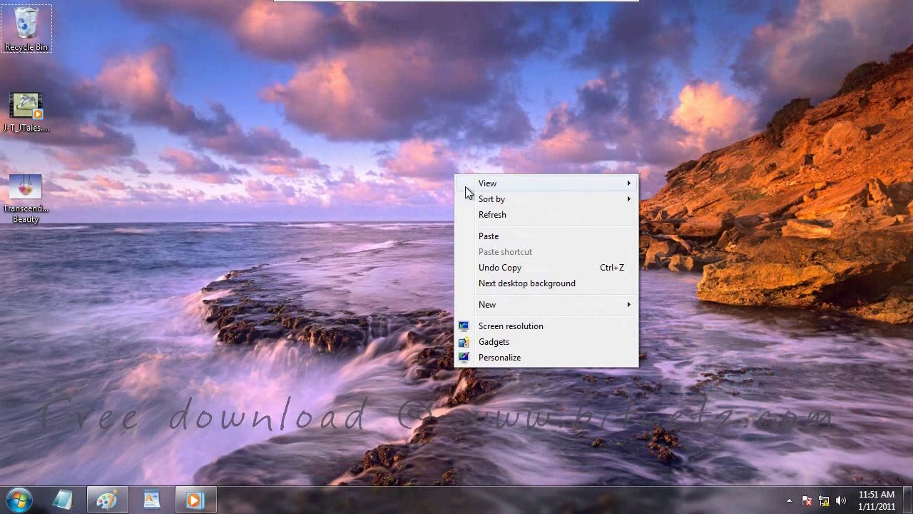
click(504, 360)
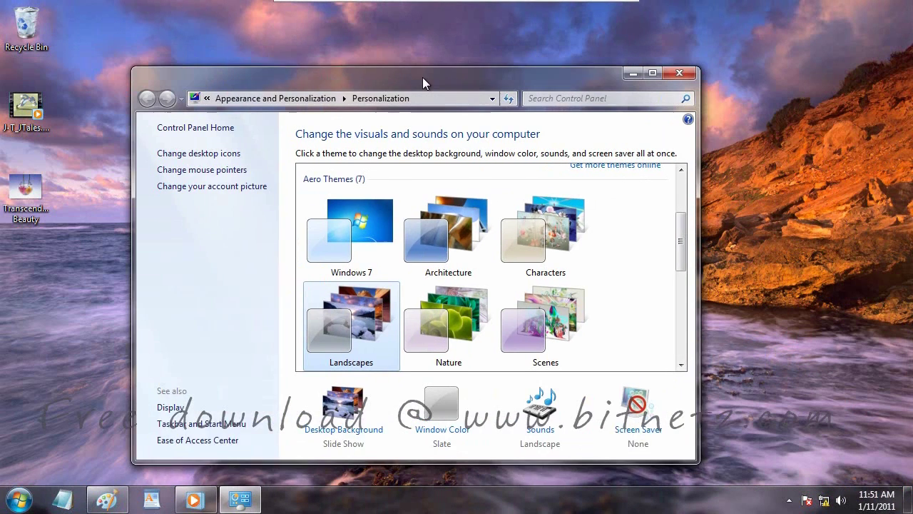
click(203, 152)
drag(208, 98, 334, 100)
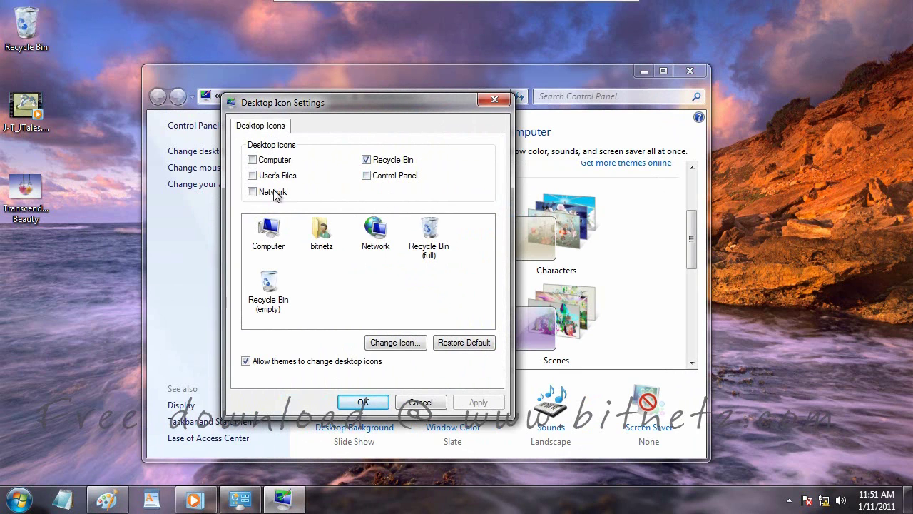
click(253, 161)
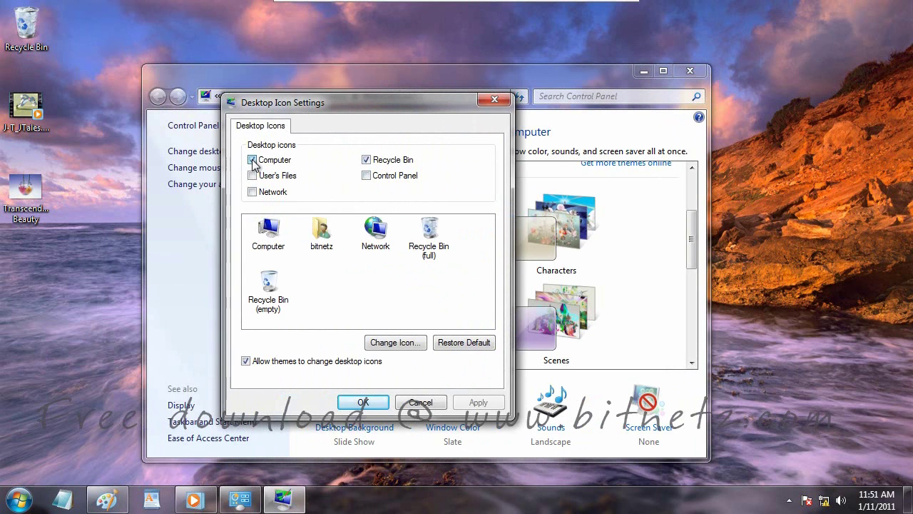
click(252, 192)
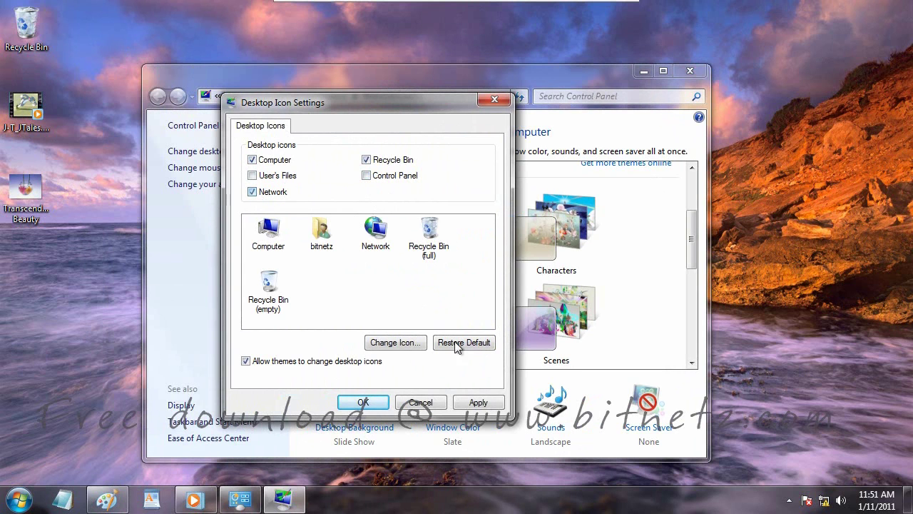
click(478, 403)
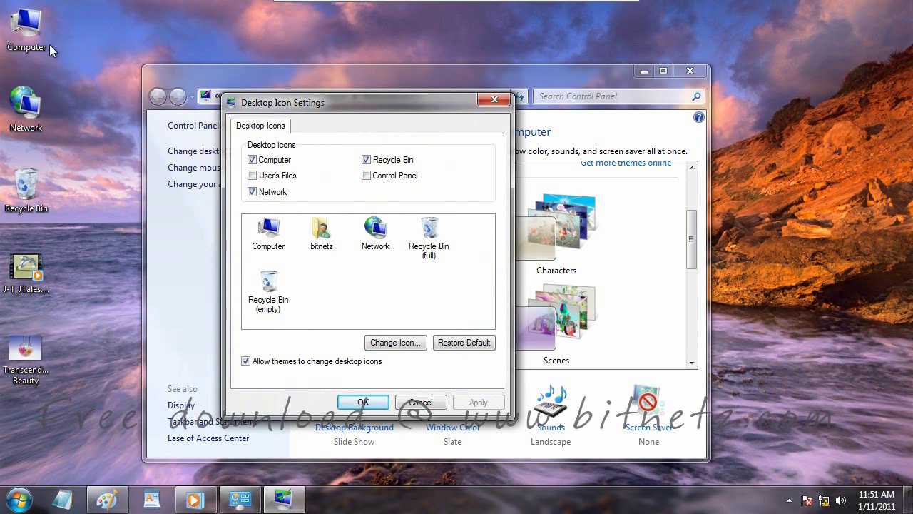
Browse the alternative icons for the Computer desktop icon without choosing one, and close the desktop icon settings
click(268, 227)
click(402, 346)
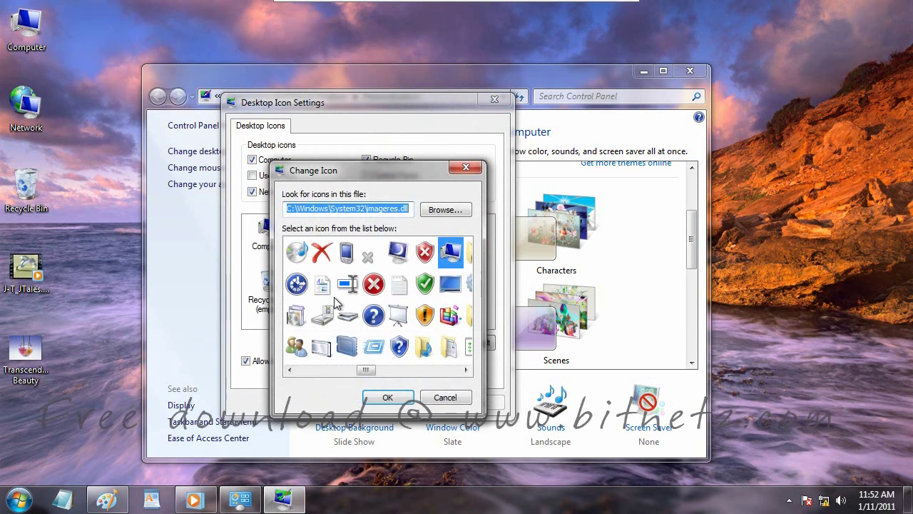
drag(377, 370, 351, 373)
click(442, 399)
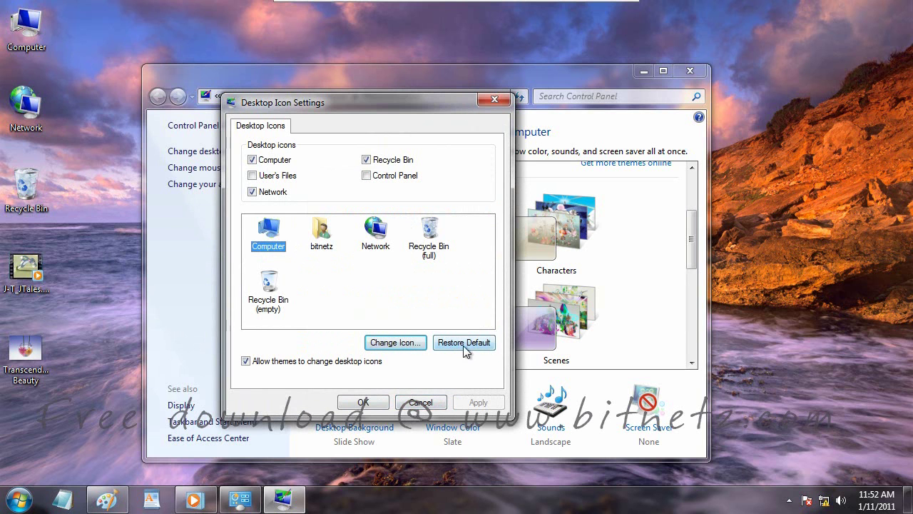
click(353, 404)
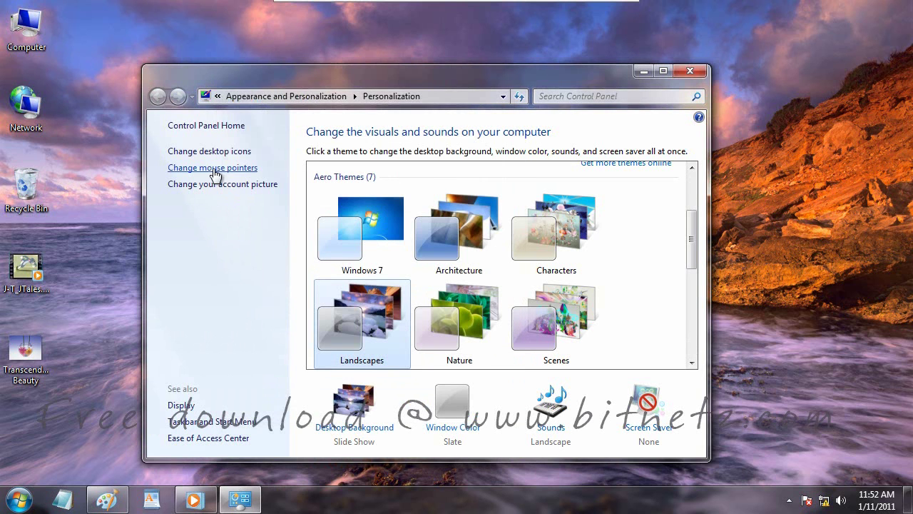
Open the mouse pointer settings from Personalization and adjust the mouse's double-click speed
click(214, 168)
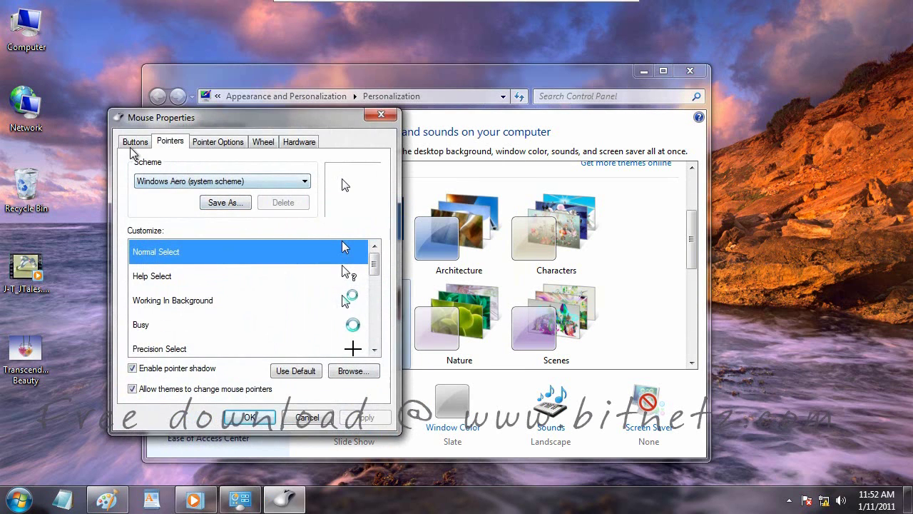
click(134, 142)
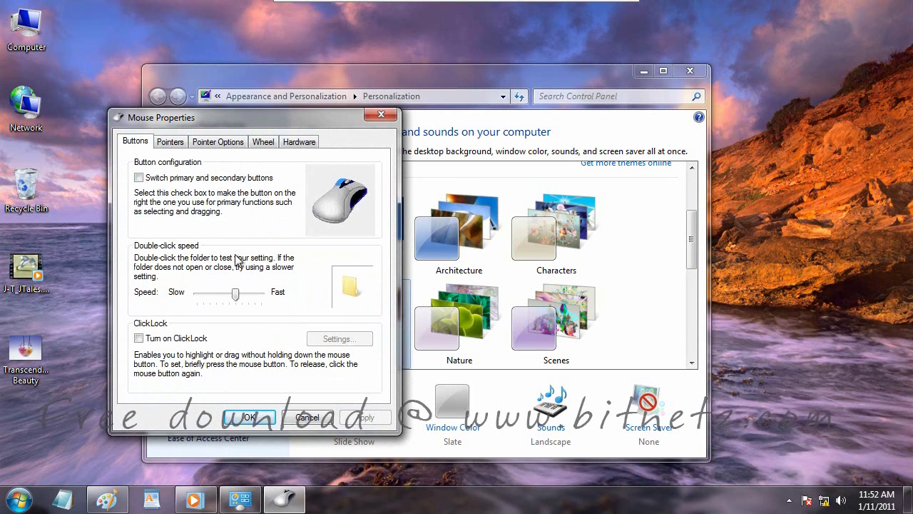
mouse_move(236, 297)
mouse_down()
mouse_move(221, 299)
mouse_move(238, 299)
mouse_up()
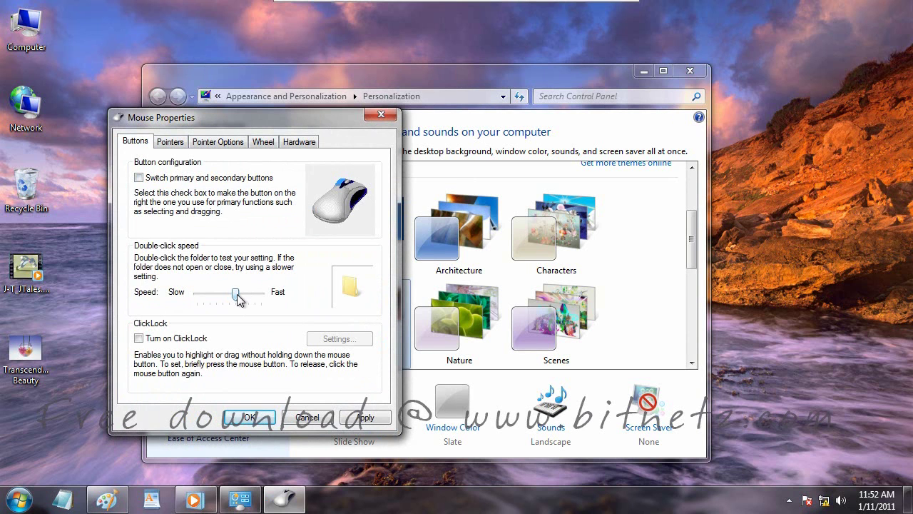
mouse_move(238, 300)
mouse_down()
mouse_move(211, 301)
mouse_move(231, 301)
mouse_up()
Review the pointer scheme, pointer options and wheel scrolling settings, and accept the mouse properties
click(177, 143)
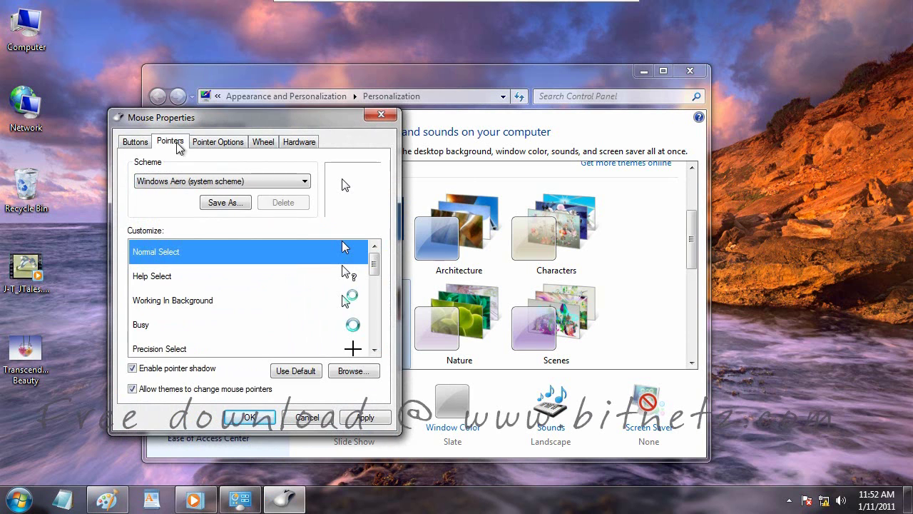
click(214, 142)
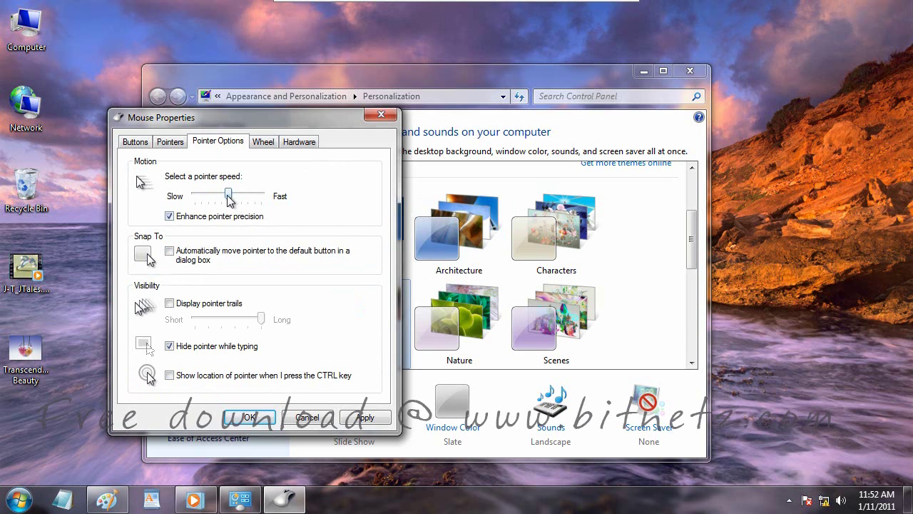
key(ctrl+Tab)
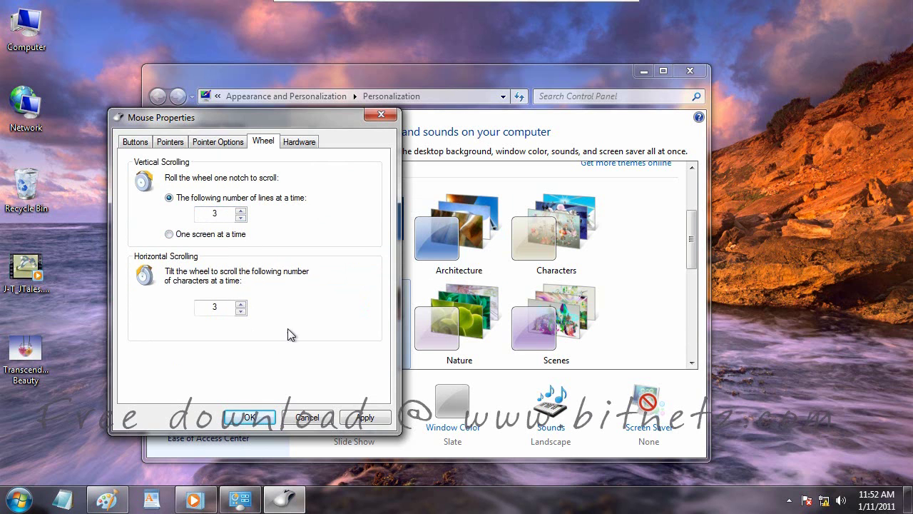
click(248, 416)
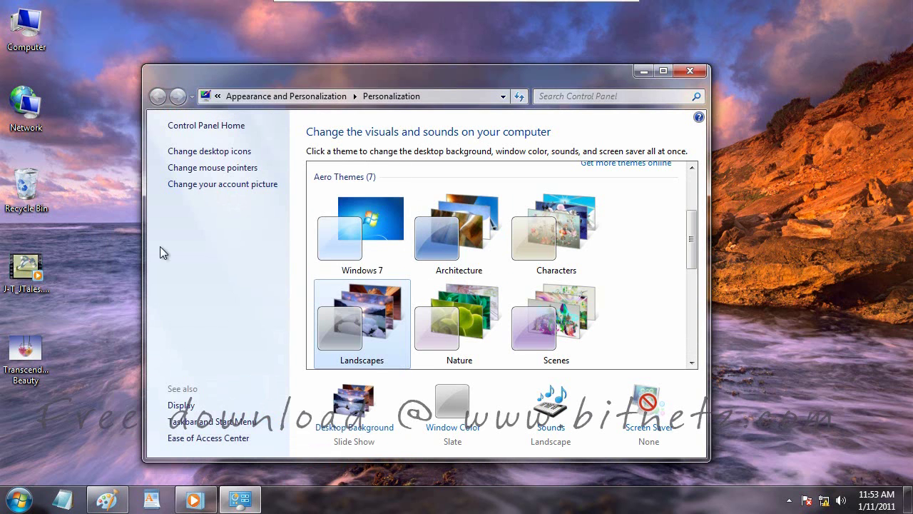
Change the account picture to the record turntable image from Personalization and check the new picture on the Start menu
click(24, 503)
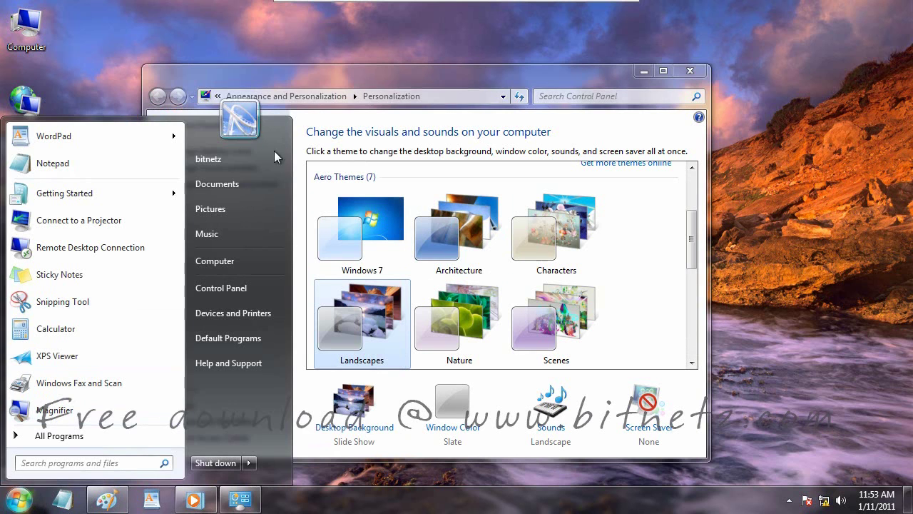
click(249, 127)
click(239, 184)
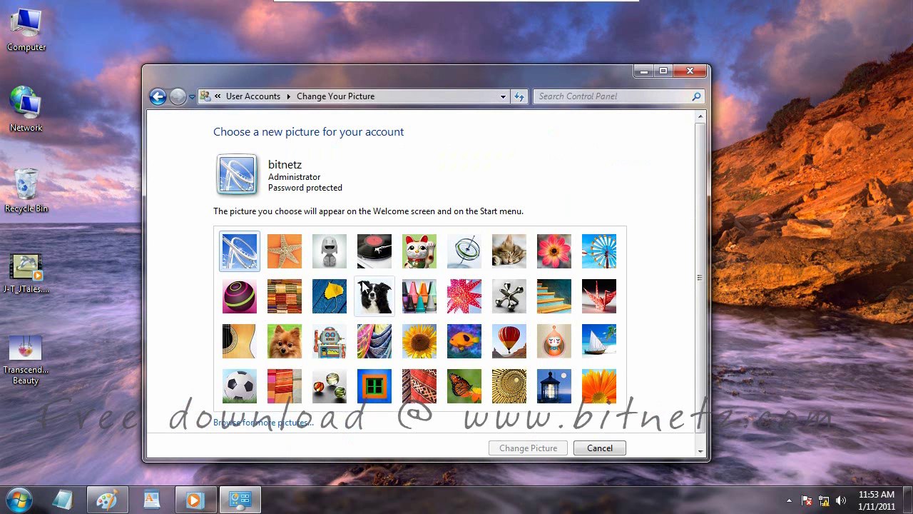
click(385, 303)
click(383, 256)
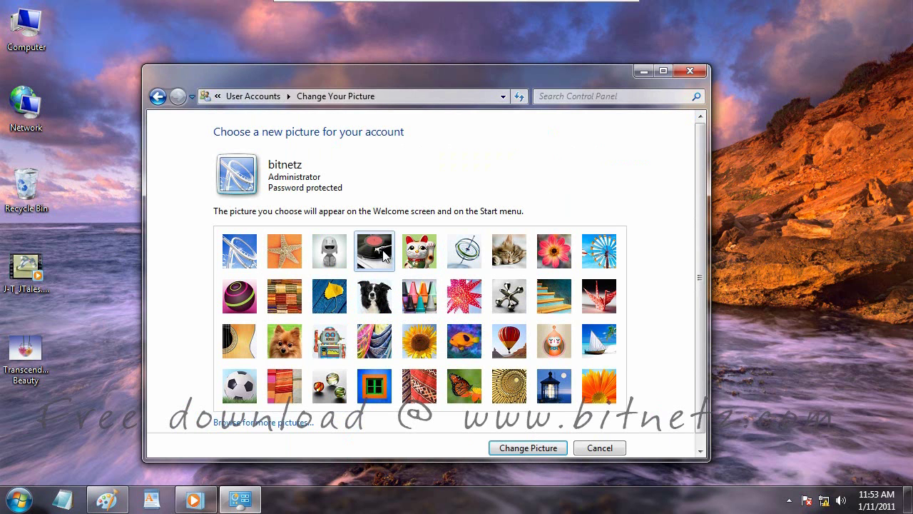
click(528, 448)
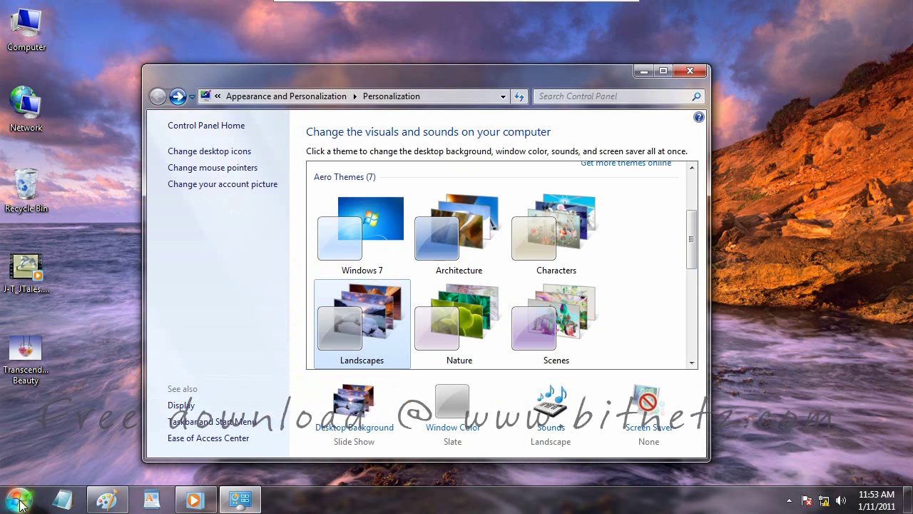
click(28, 495)
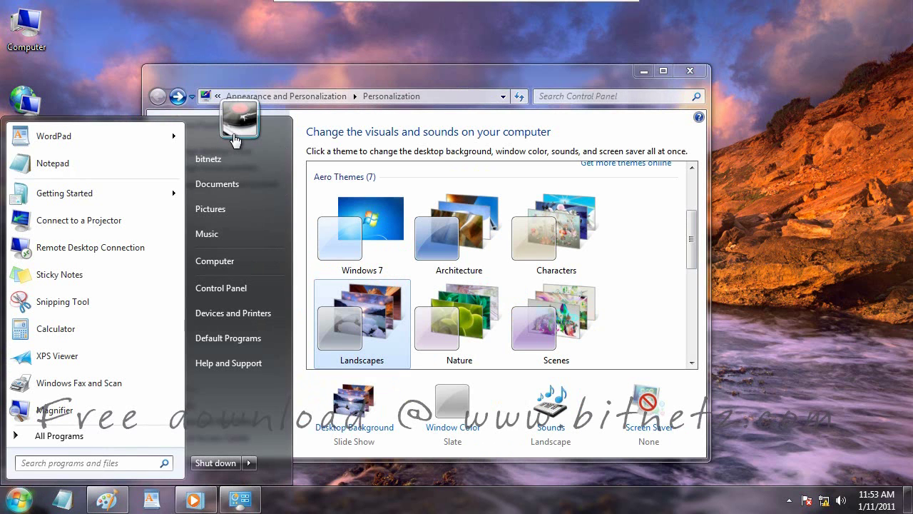
click(635, 290)
View the Display text size options linked from Personalization and return to the Personalization page
click(182, 405)
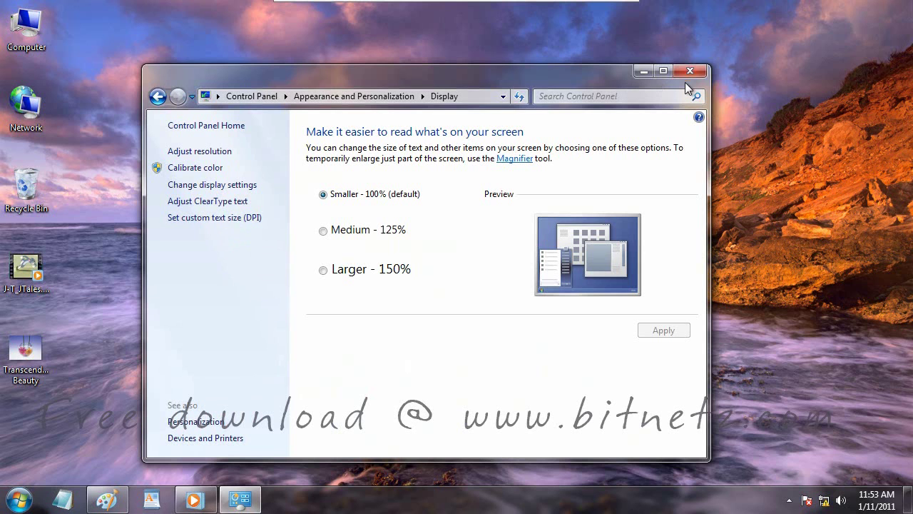
click(212, 421)
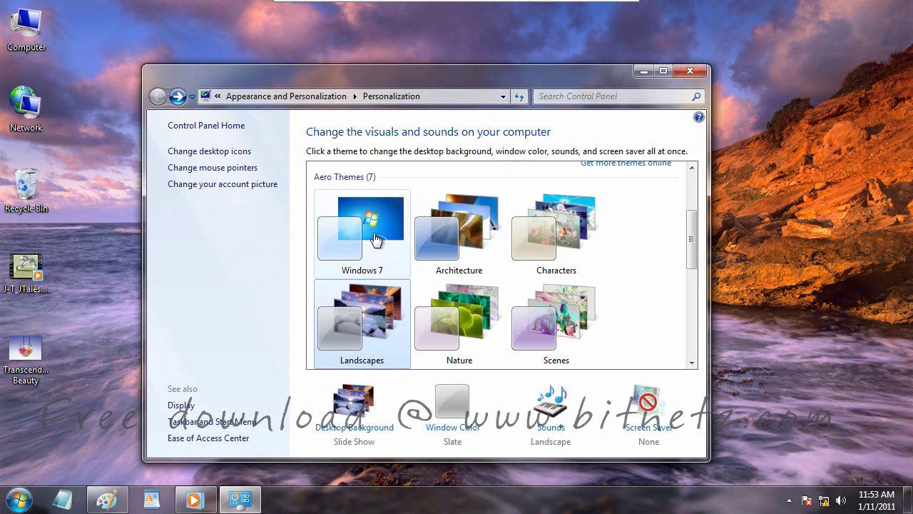
Open the Taskbar and Start Menu properties from Personalization, move the dialog up over the window, and cancel it
click(211, 423)
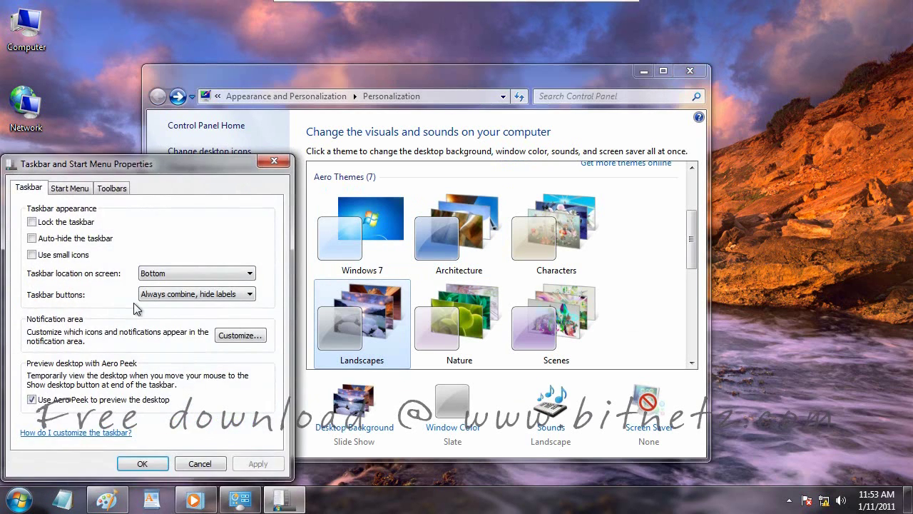
drag(92, 168, 228, 81)
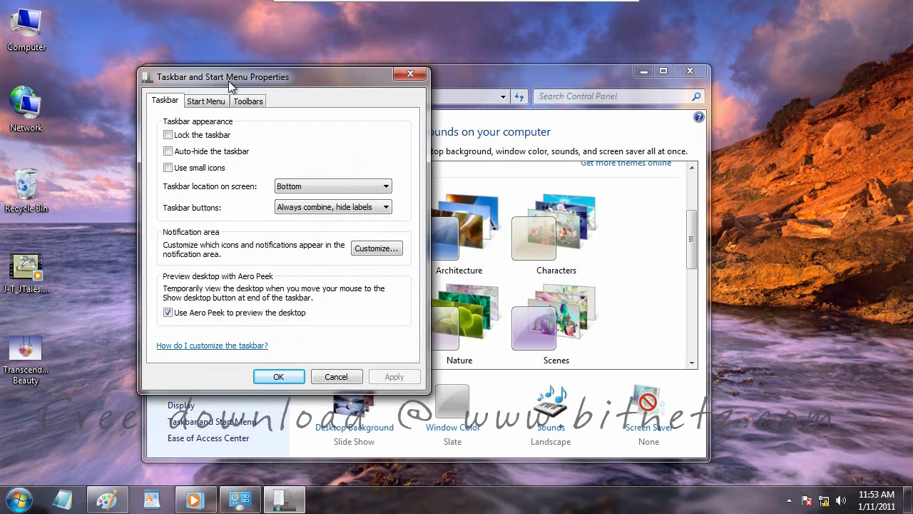
click(336, 377)
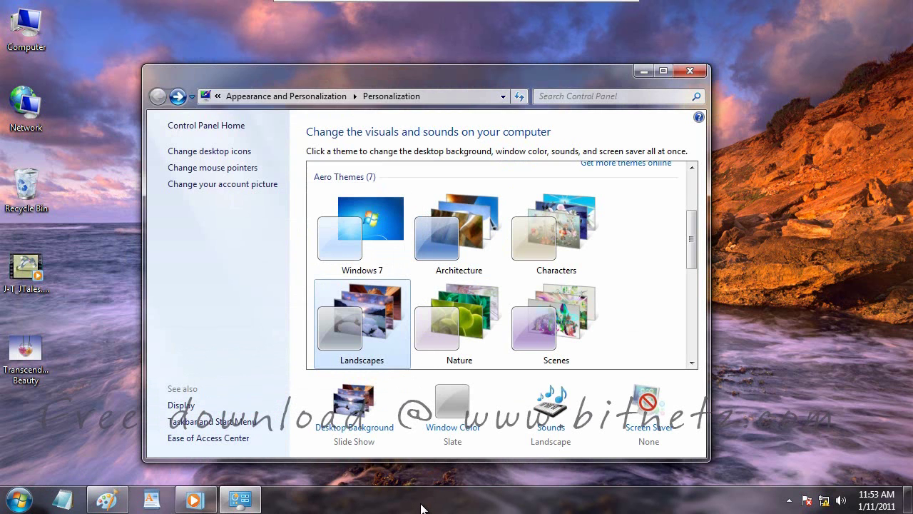
Open the same Taskbar and Start Menu properties directly from the taskbar and close them without changes
right_click(421, 508)
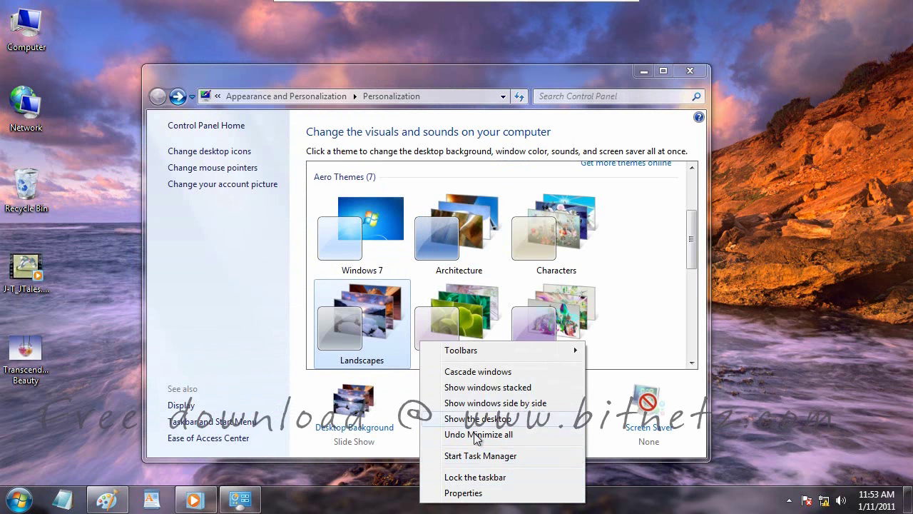
click(464, 493)
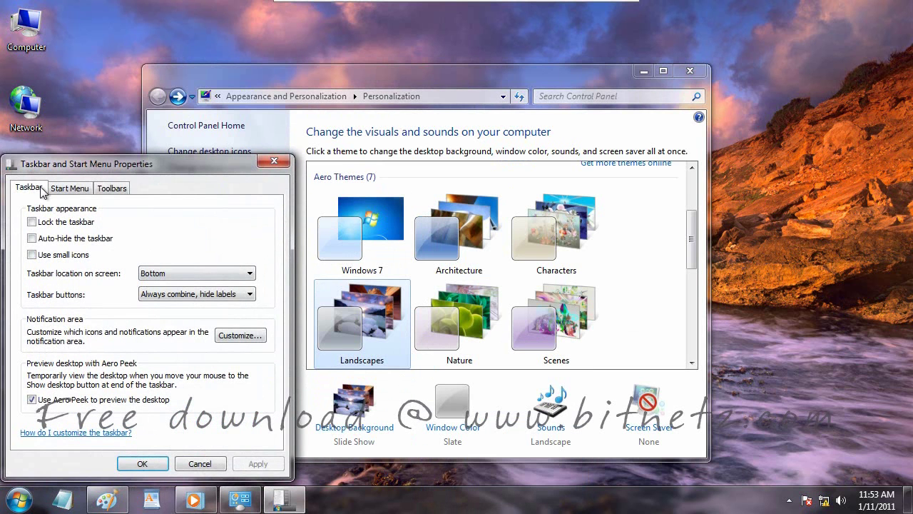
click(275, 163)
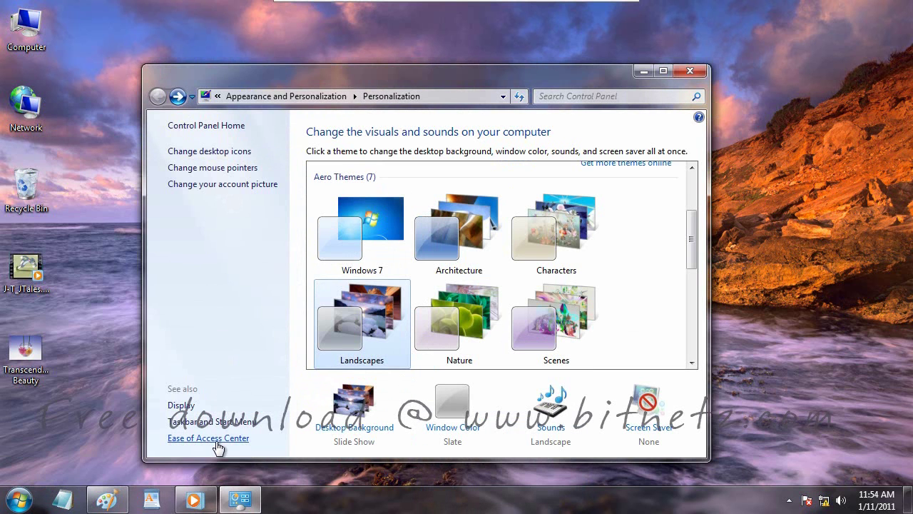